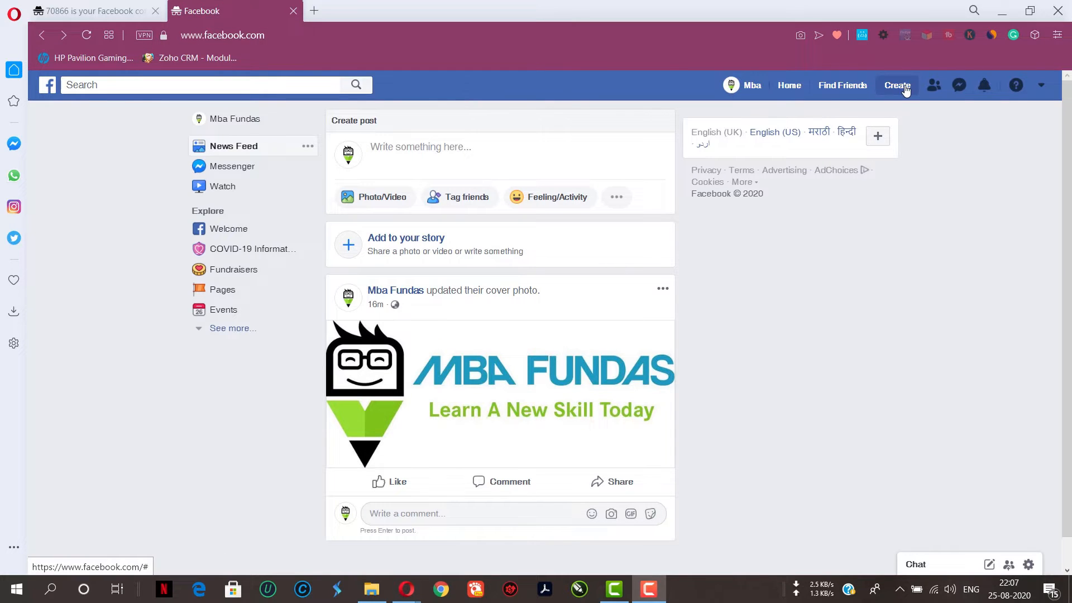
pyautogui.click(897, 85)
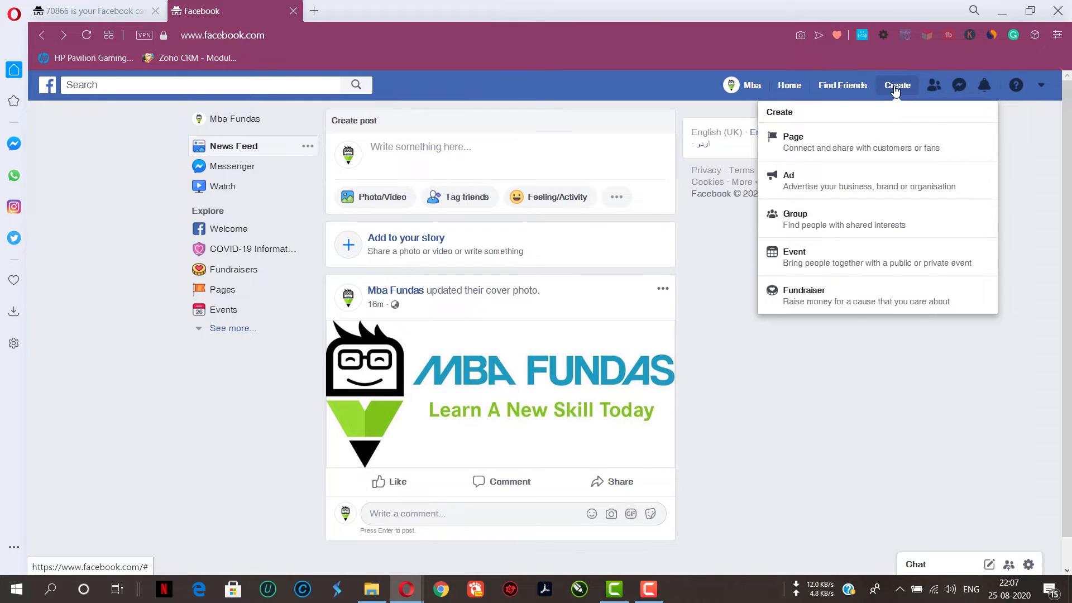
pyautogui.click(1048, 89)
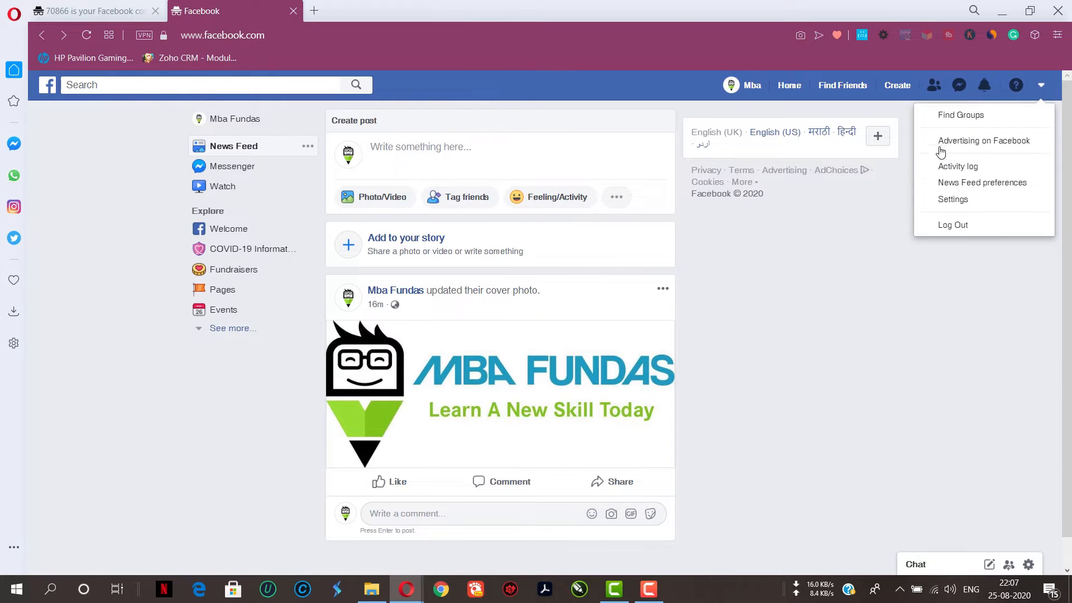
pyautogui.click(773, 304)
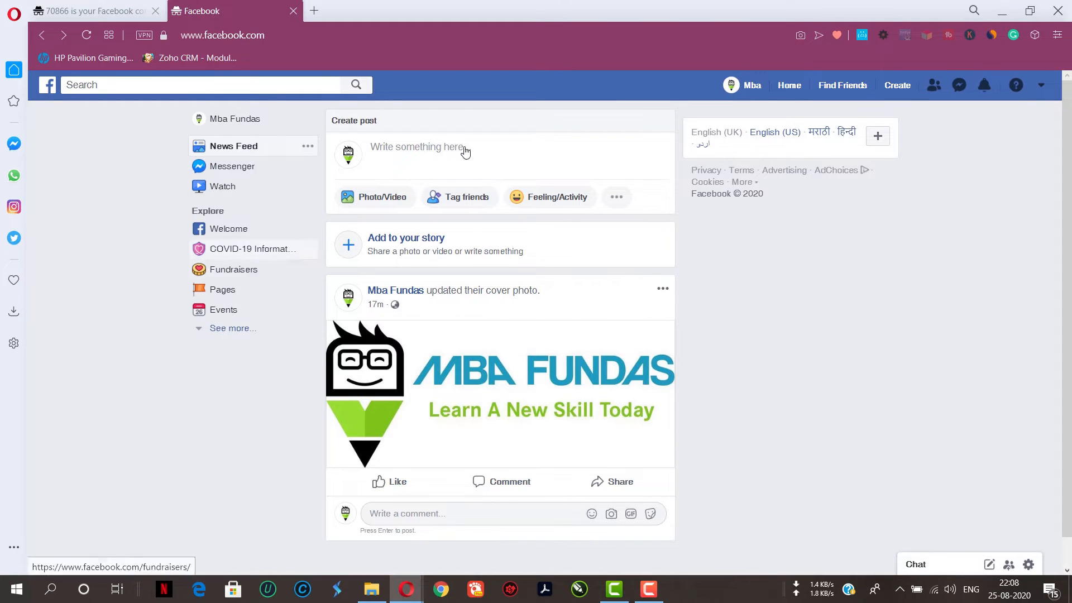
# Start creating a new Business or brand Page and name it Learn A-Z Digital Marketing
pyautogui.click(898, 92)
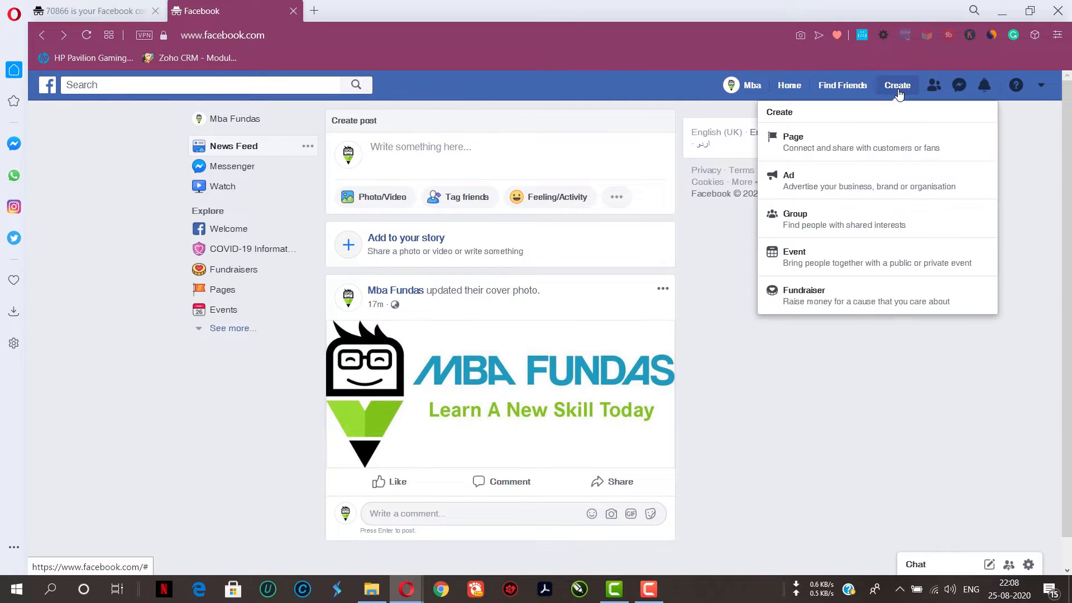
pyautogui.click(757, 144)
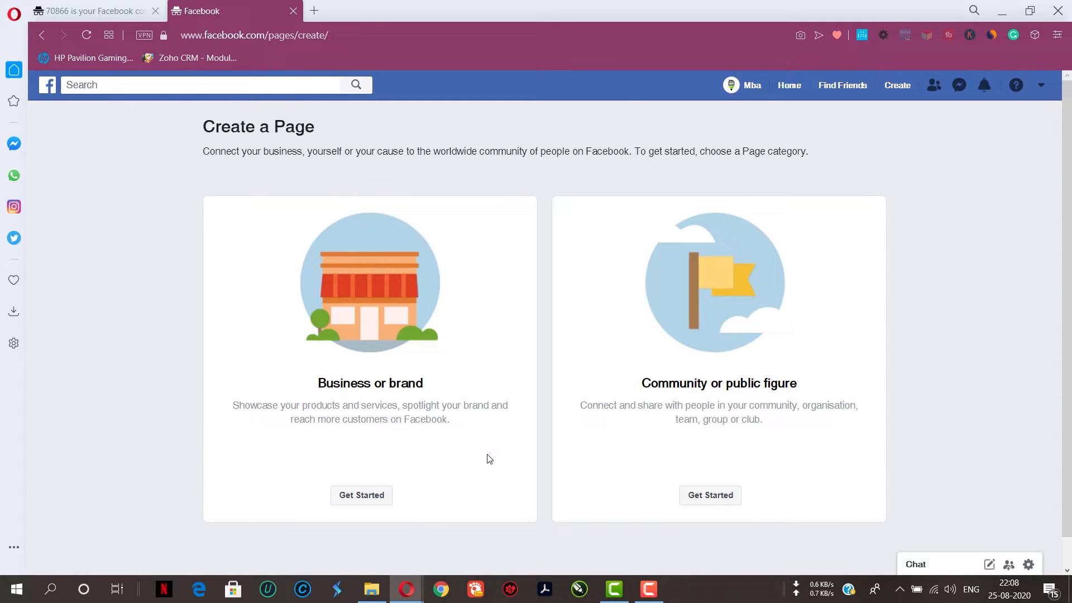
pyautogui.click(376, 502)
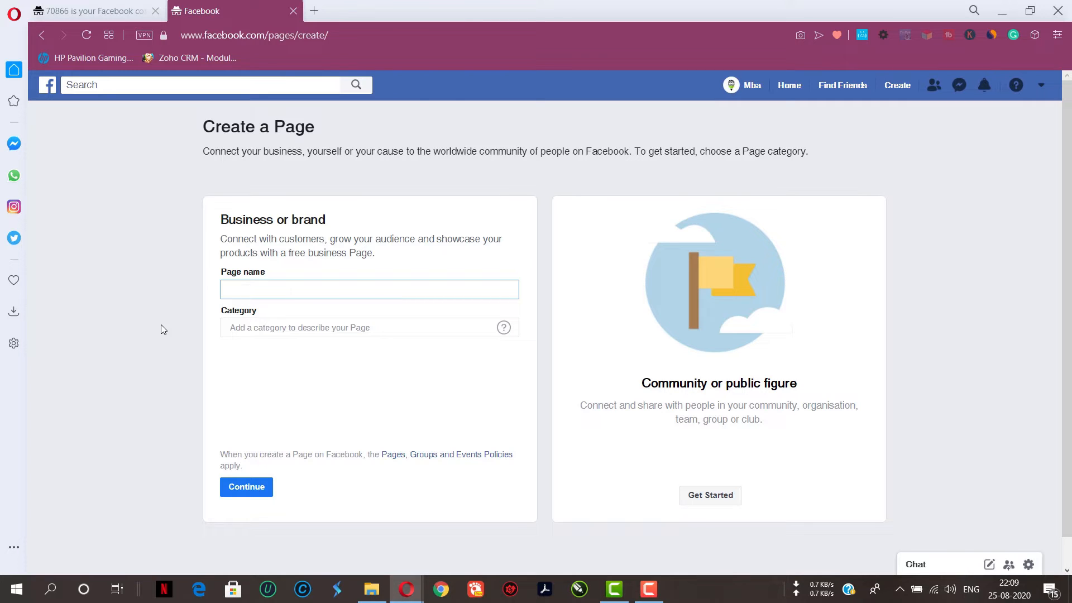
pyautogui.write('Learn A-Z Digital Marketing')
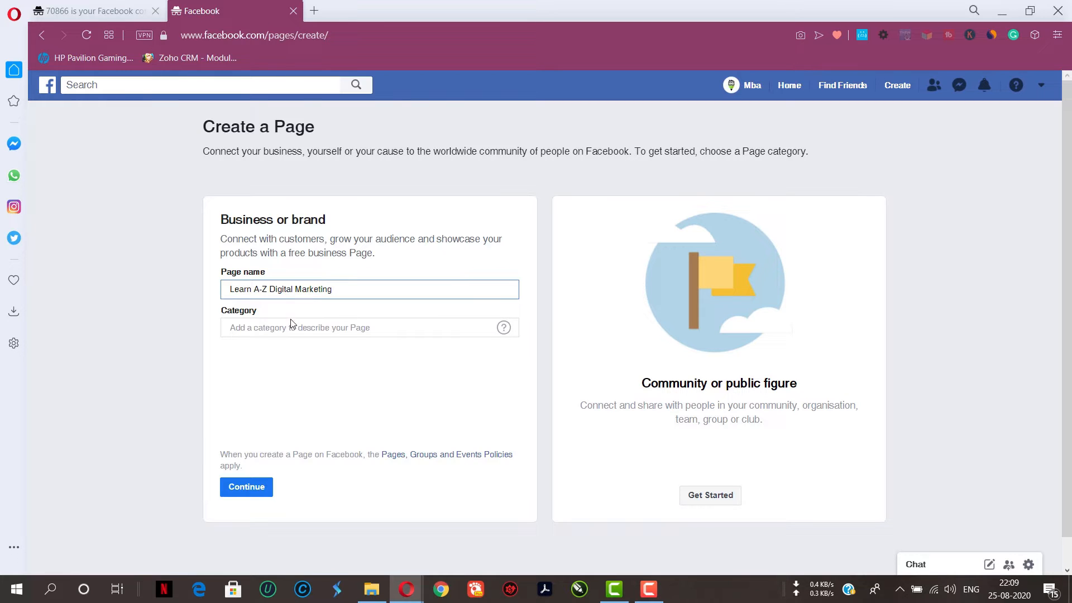
# Browse the Page category suggestions for education, online, pet and restaurant terms
pyautogui.click(330, 327)
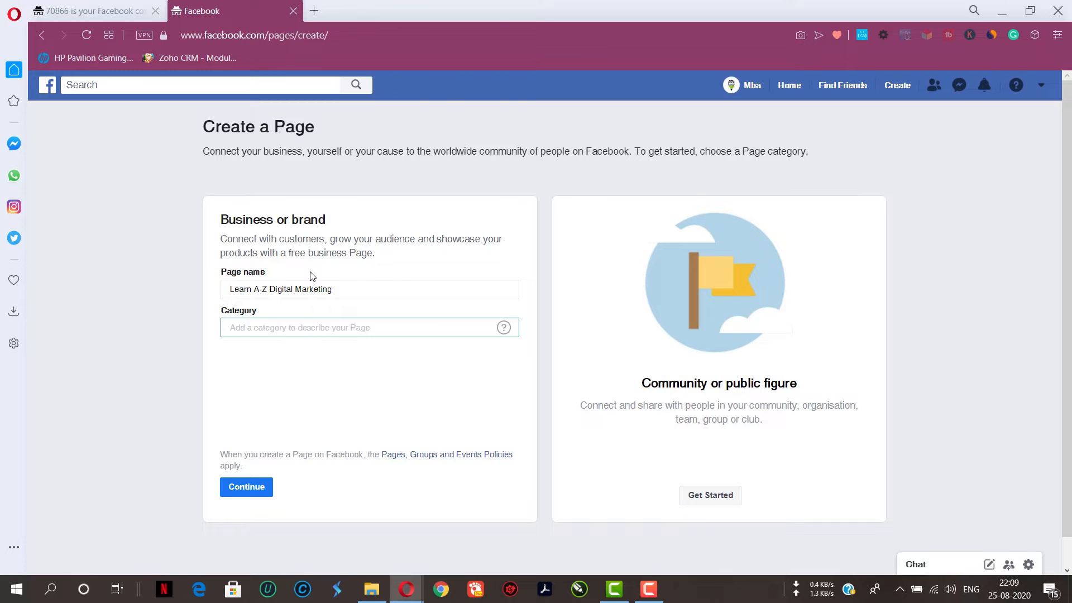
pyautogui.write('ed')
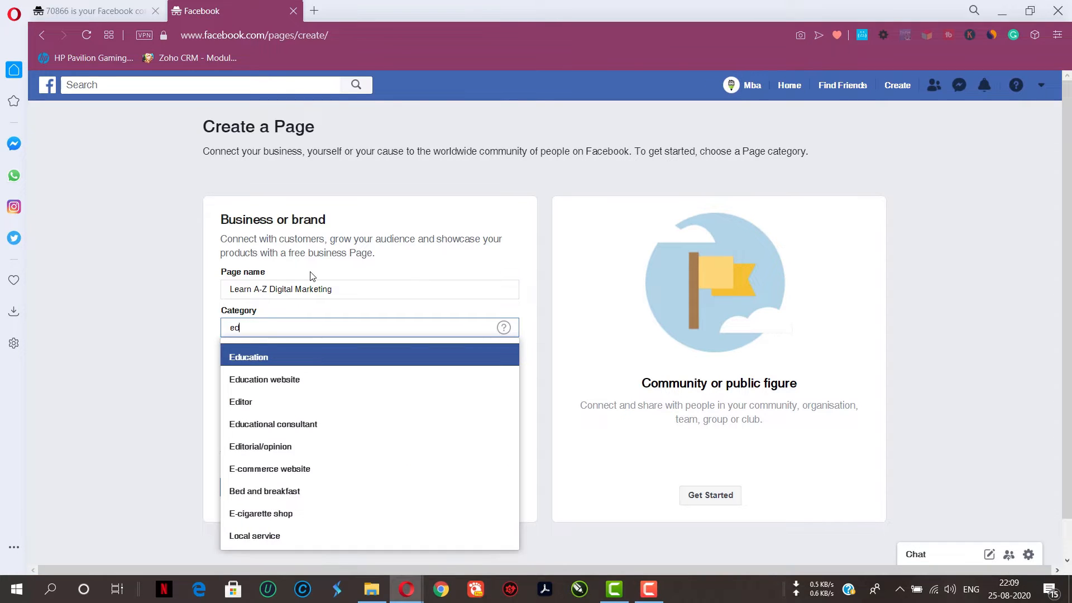
pyautogui.write('ucation')
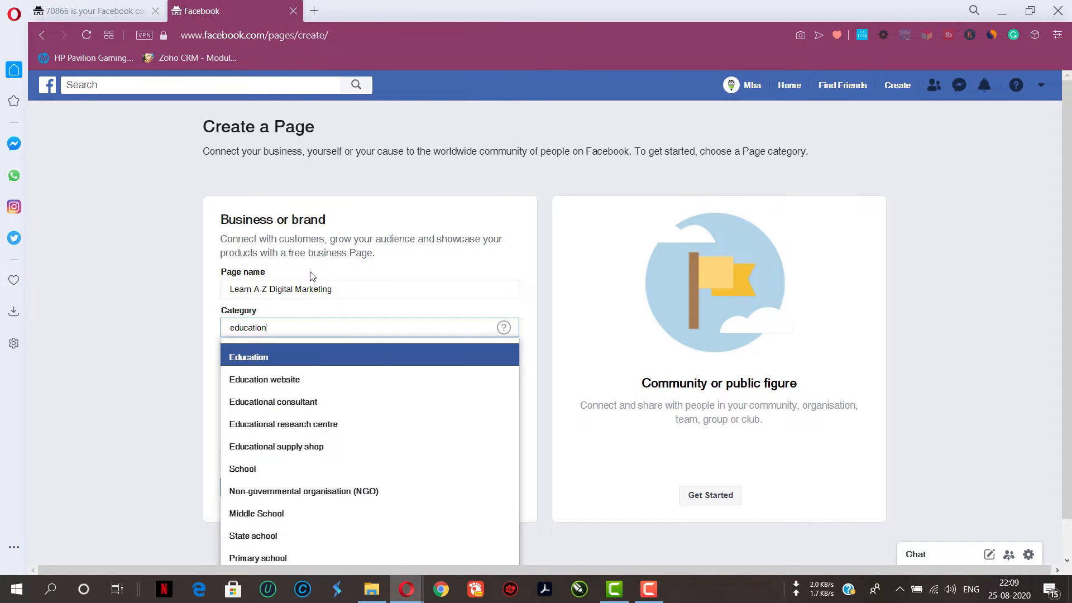
pyautogui.scroll(-1, 615, 276)
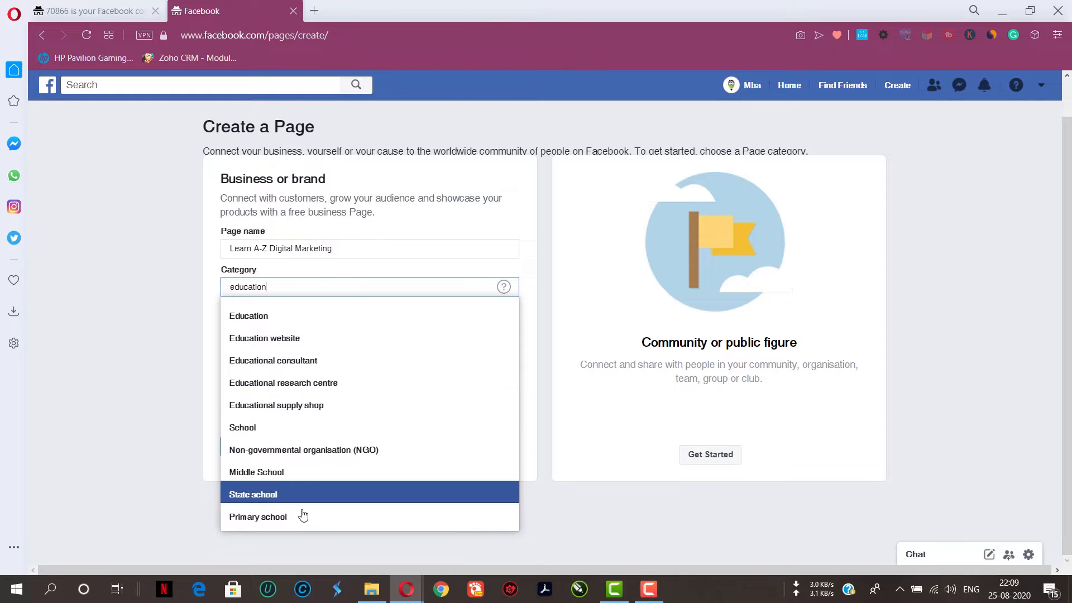
pyautogui.hotkey('ctrl', 'a')
pyautogui.write('o')
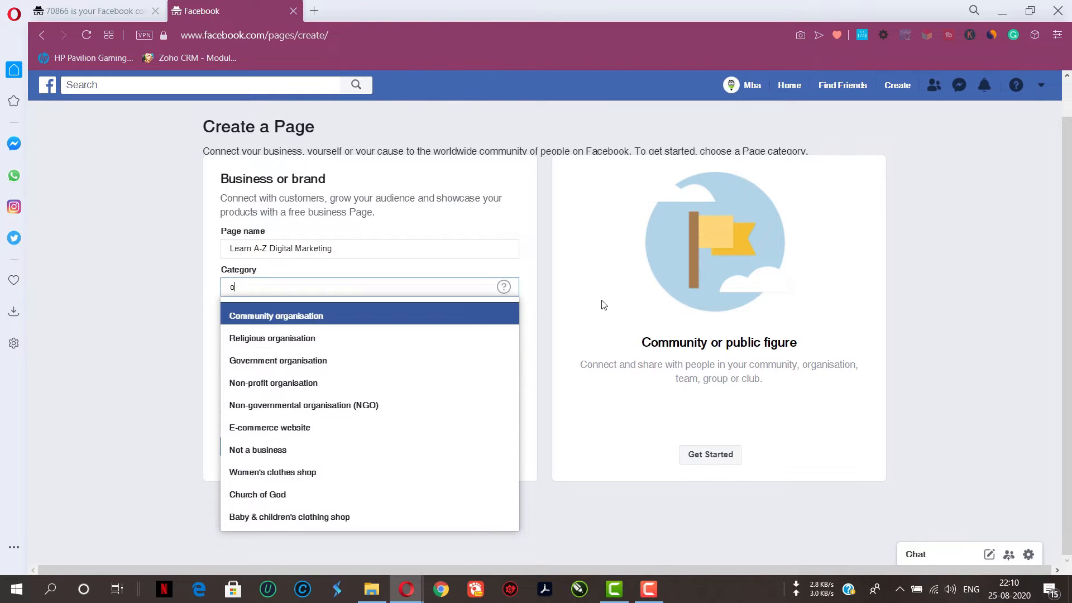
pyautogui.write('nline')
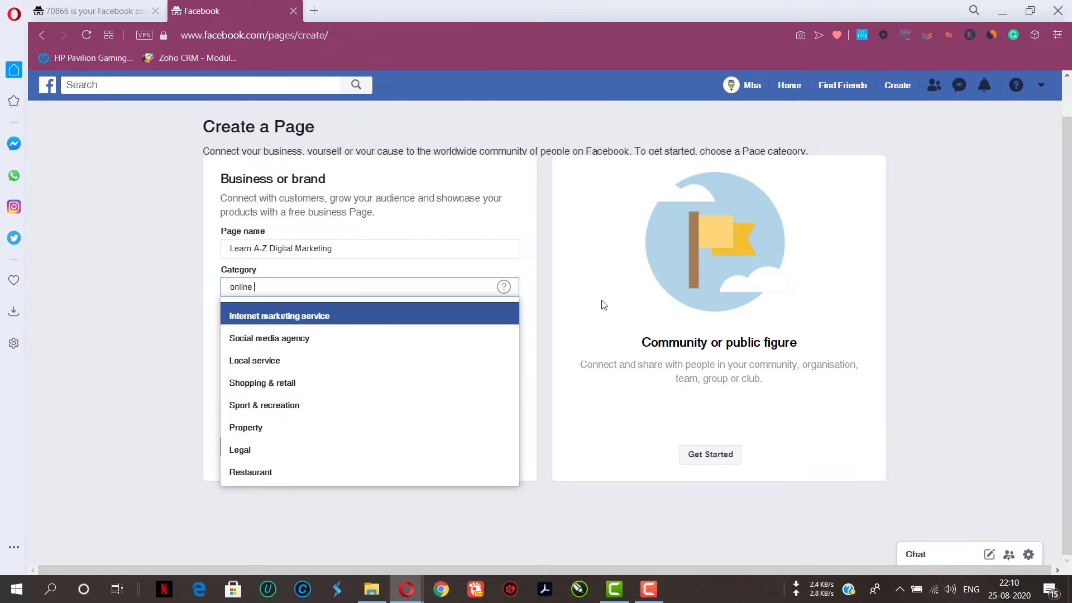
pyautogui.write(' edu')
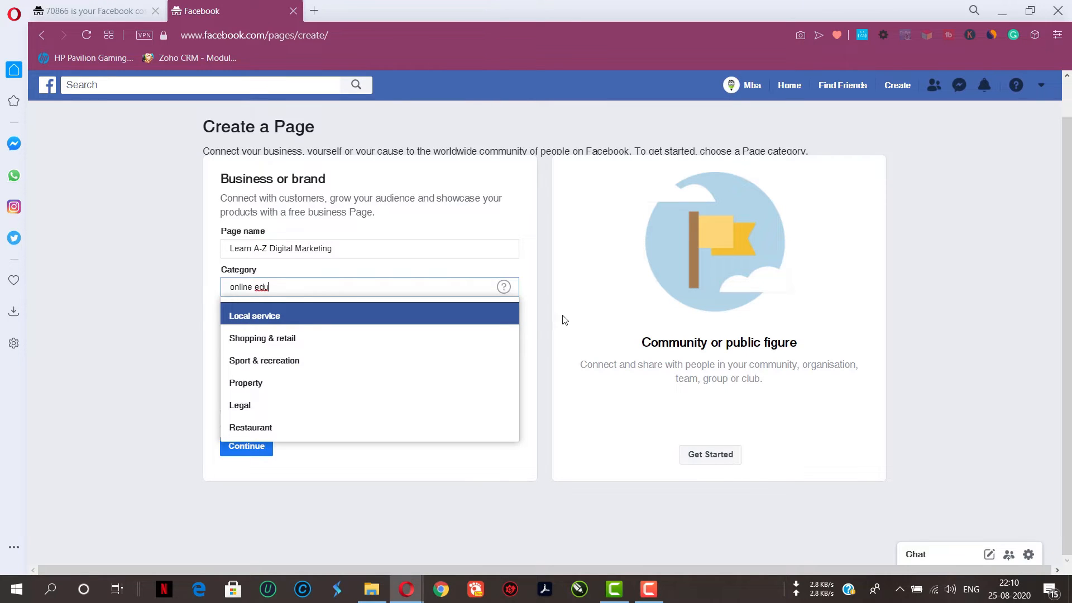
pyautogui.tripleClick(308, 288)
pyautogui.write('pet')
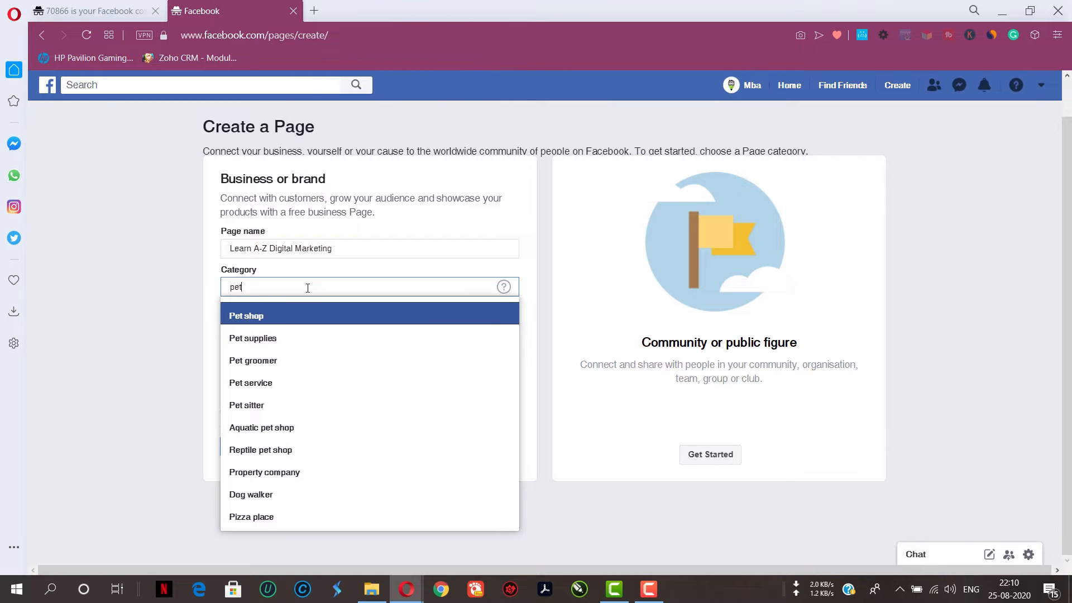
pyautogui.press('BackSpace')
pyautogui.press('BackSpace')
pyautogui.press('BackSpace')
pyautogui.write('rest')
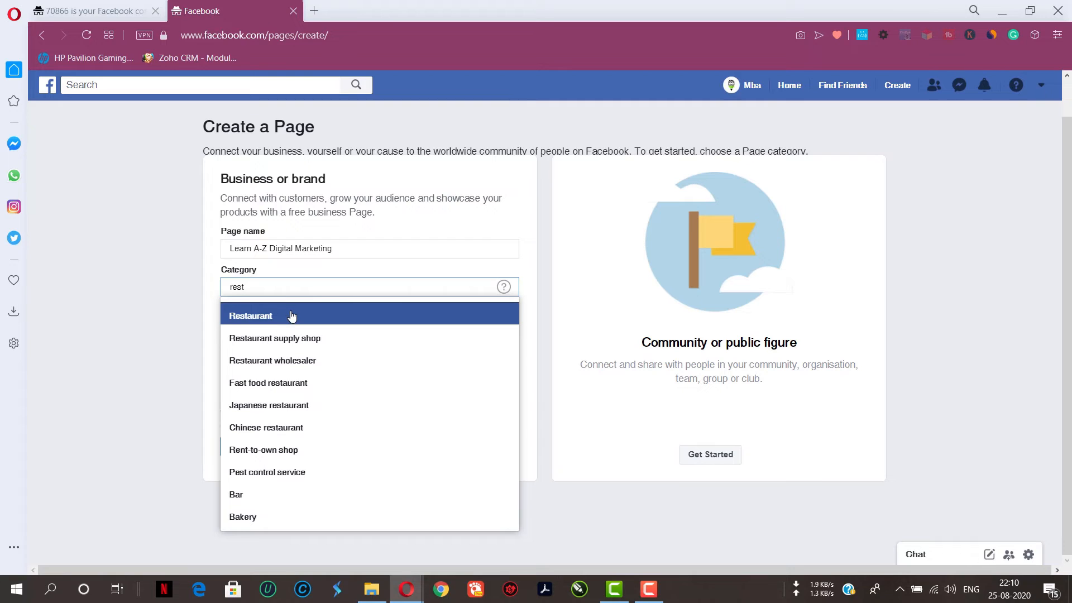
# Set the Page category to Education and continue with the Page creation
pyautogui.doubleClick(287, 290)
pyautogui.write('educatio')
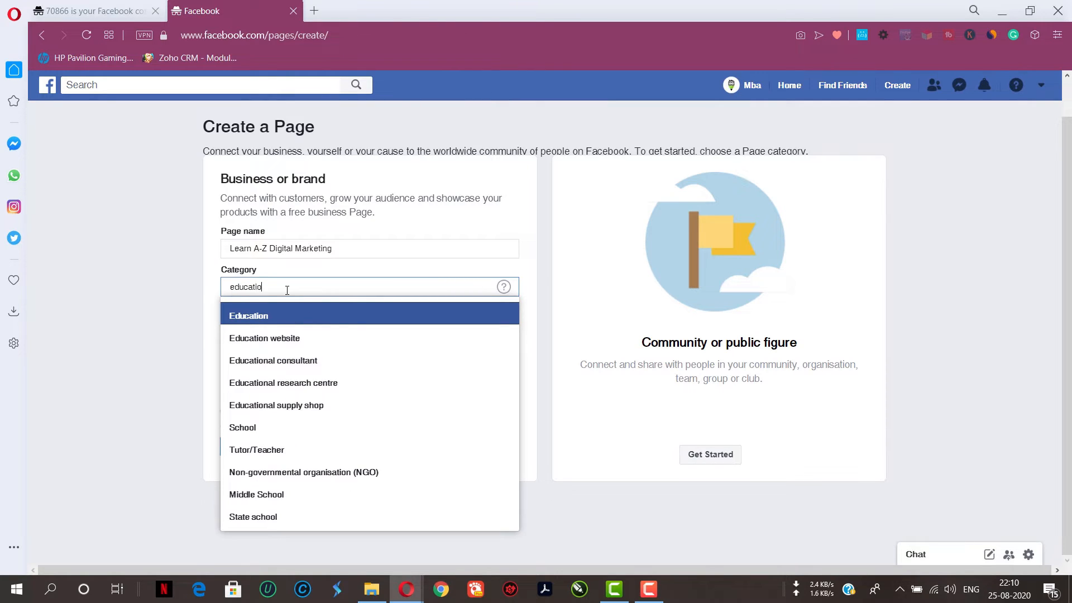
pyautogui.write('n')
pyautogui.click(286, 323)
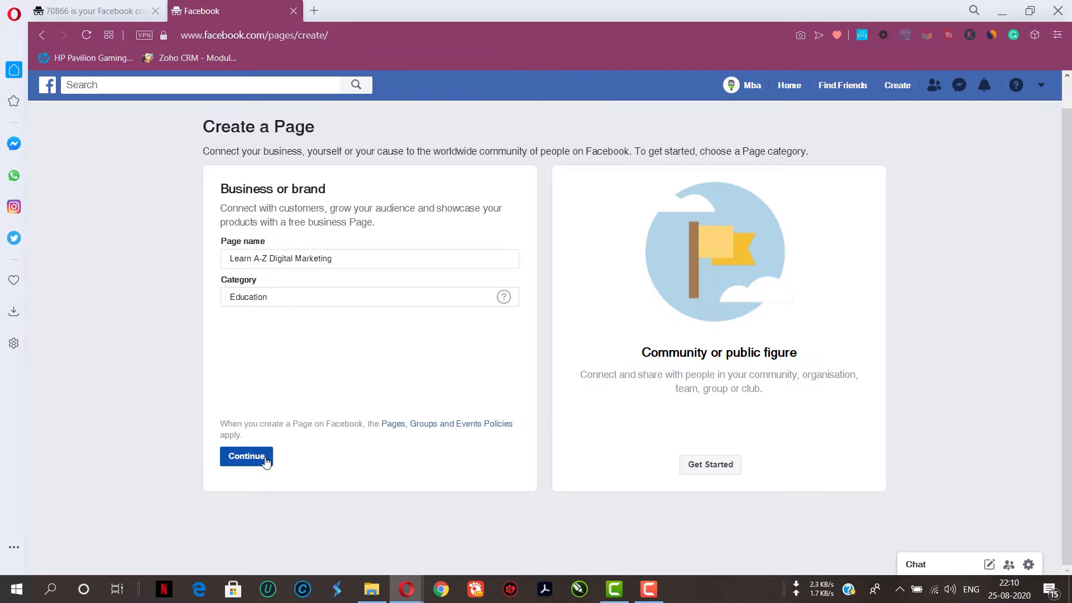
pyautogui.click(266, 458)
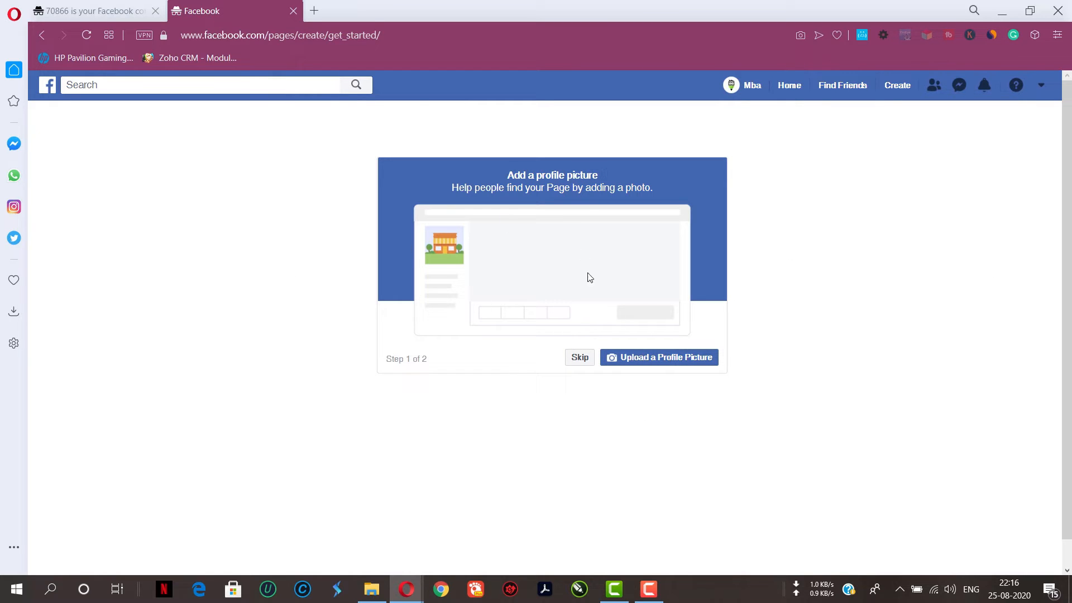
# Open the facebook.com/kfc page in a new browser tab
pyautogui.click(315, 11)
pyautogui.write('face')
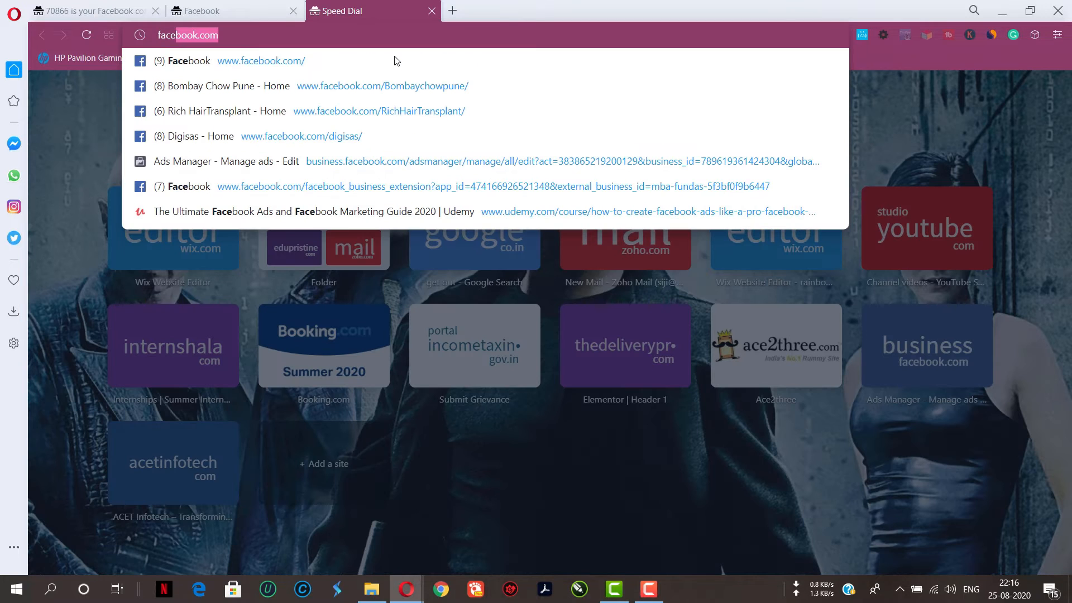
pyautogui.write('book.com/kfc')
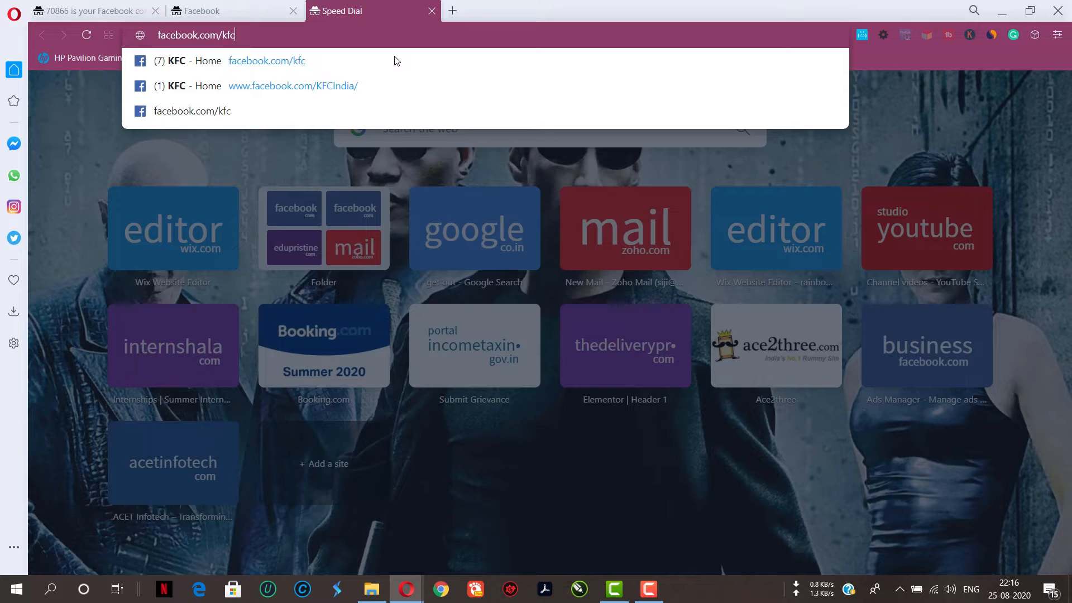
pyautogui.press('Return')
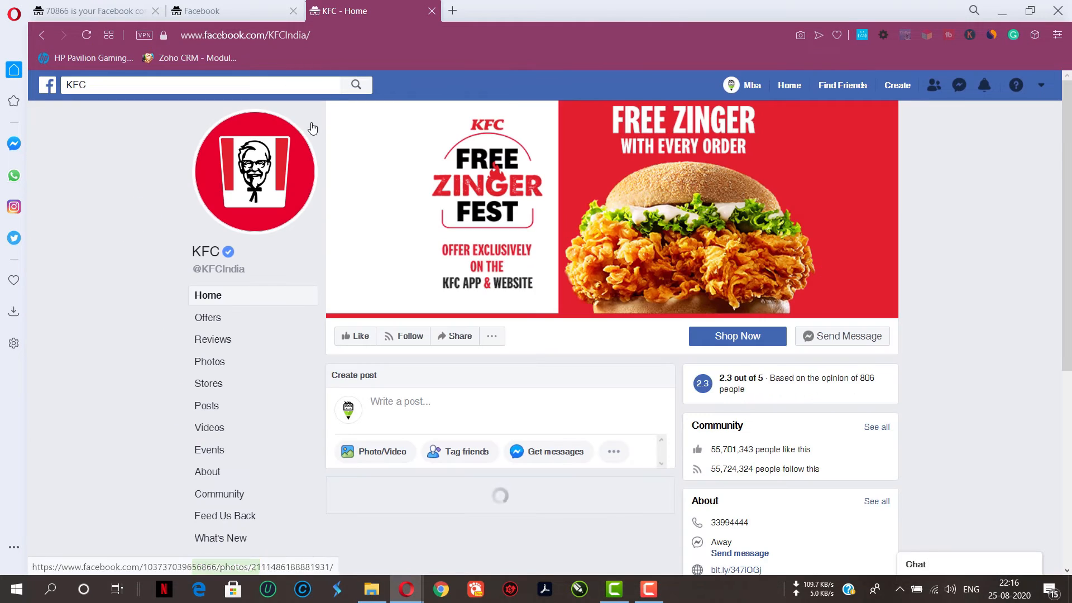
# Open and close the KFC page's profile picture to examine it
pyautogui.scroll(-5, 304, 151)
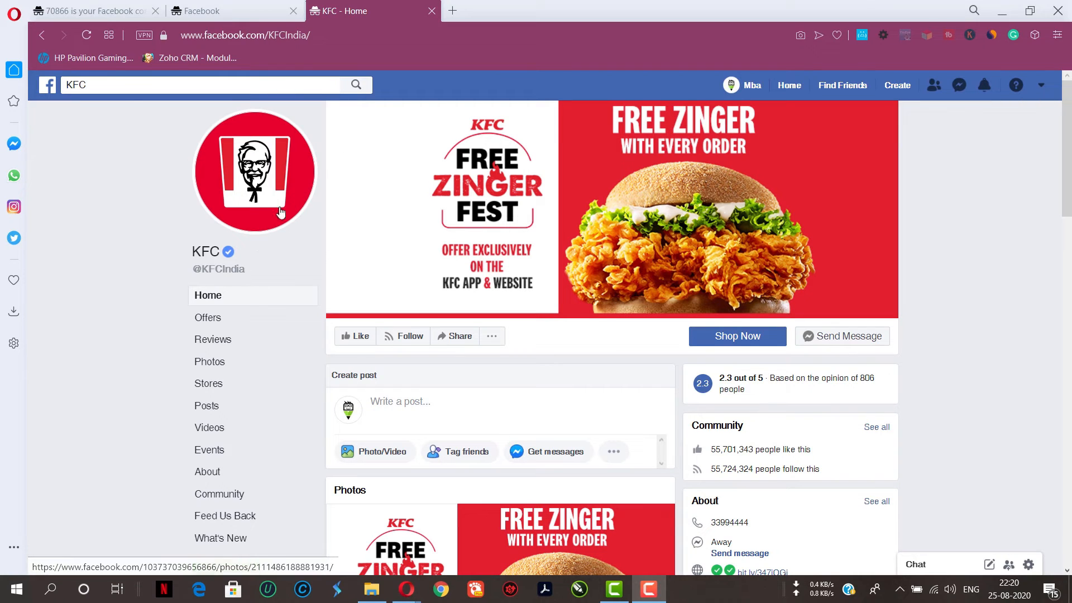
pyautogui.click(262, 149)
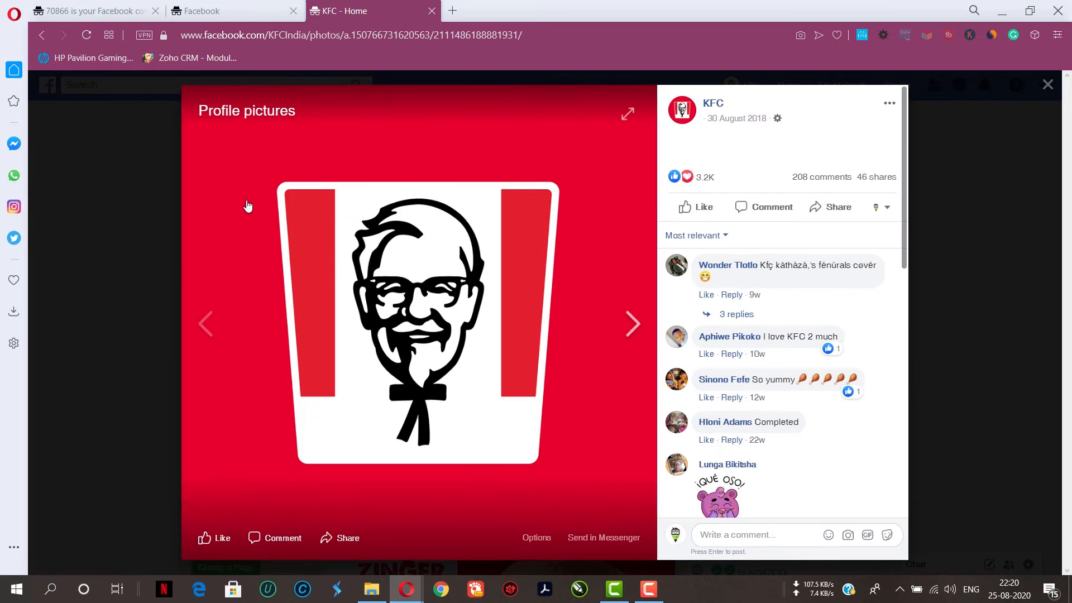
pyautogui.click(144, 246)
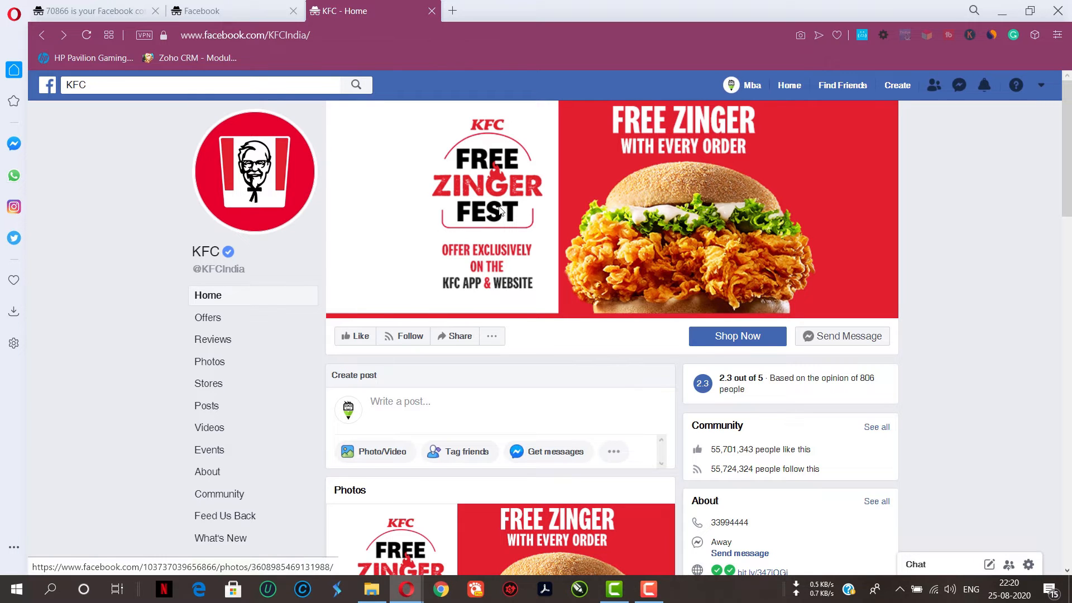
# Scroll through the KFC page's photos, posts, videos and follower counts, then return to the Page setup tab
pyautogui.scroll(-8, 541, 328)
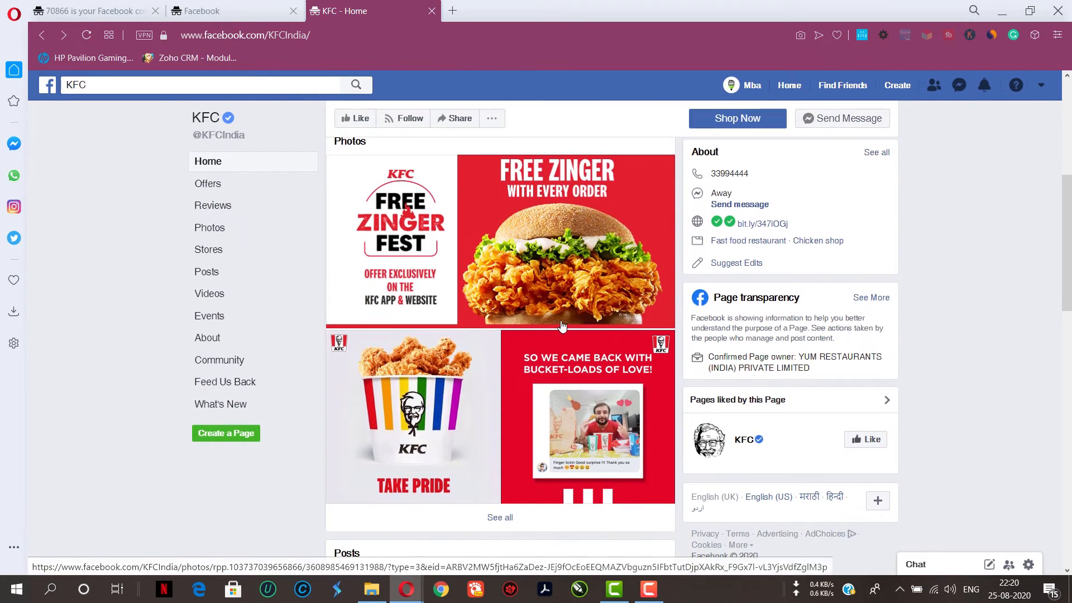
pyautogui.scroll(-6, 561, 326)
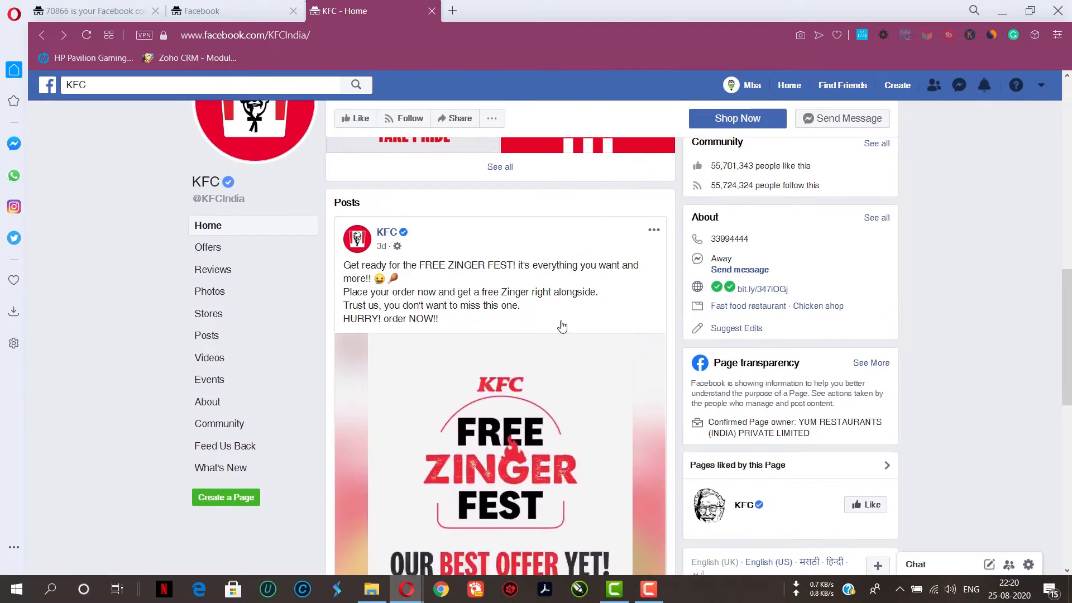
pyautogui.scroll(-8, 563, 325)
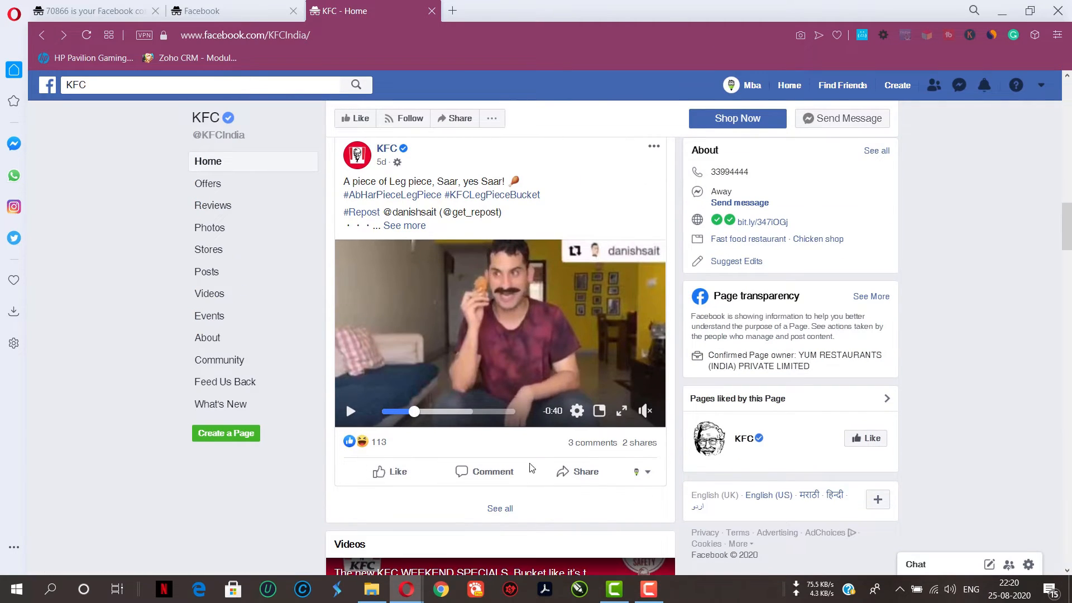
pyautogui.scroll(-3, 468, 470)
pyautogui.scroll(-6, 469, 471)
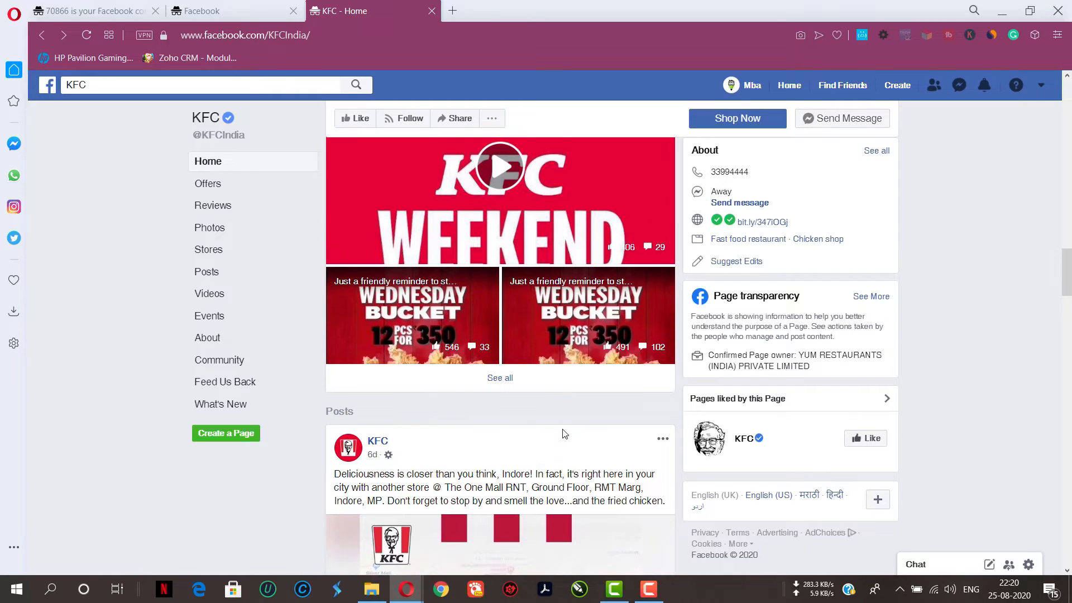
pyautogui.scroll(-4, 564, 434)
pyautogui.scroll(-3, 564, 434)
pyautogui.scroll(12, 792, 302)
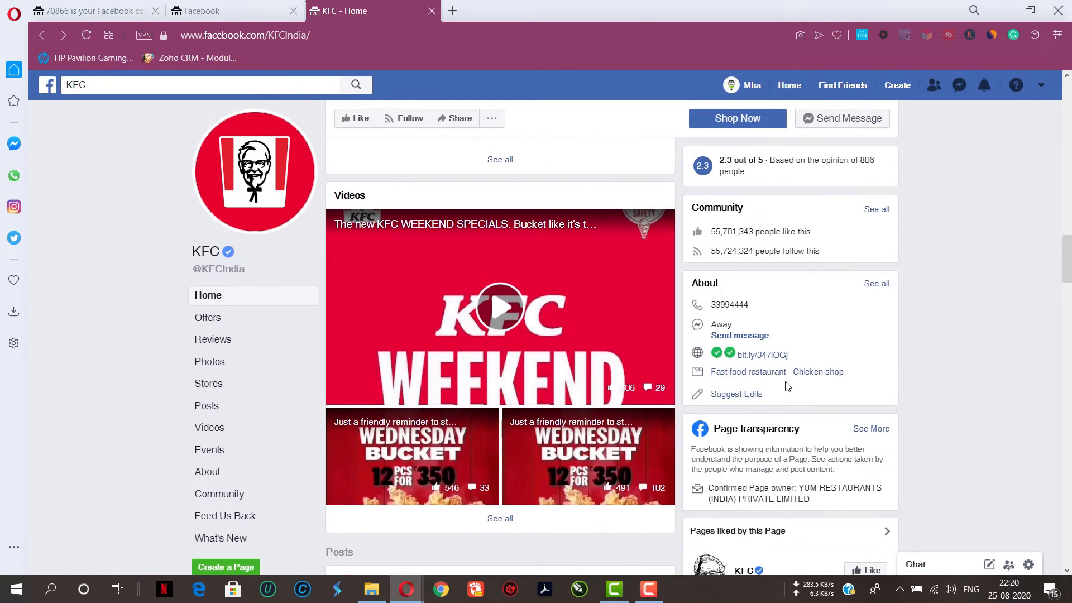
pyautogui.scroll(3, 792, 302)
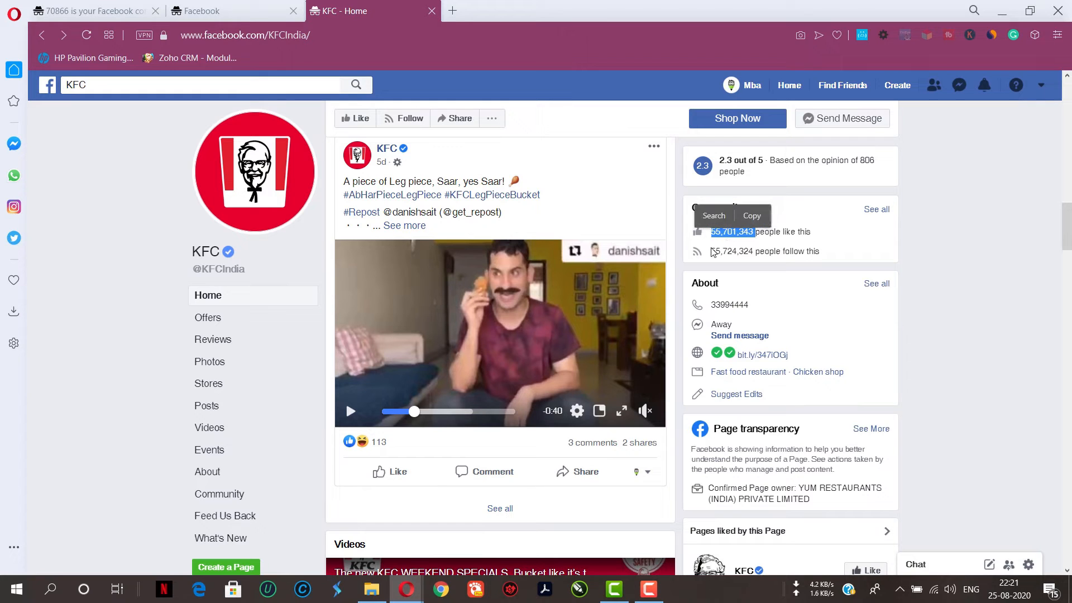
pyautogui.moveTo(712, 252); pyautogui.dragTo(732, 249)
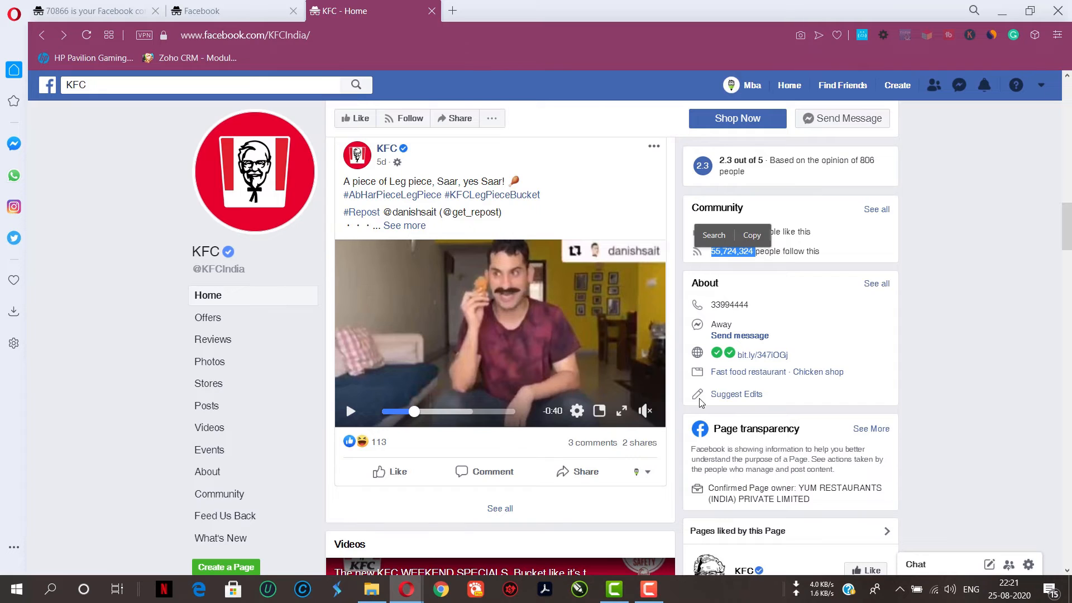
pyautogui.scroll(-10, 782, 294)
pyautogui.scroll(-15, 404, 324)
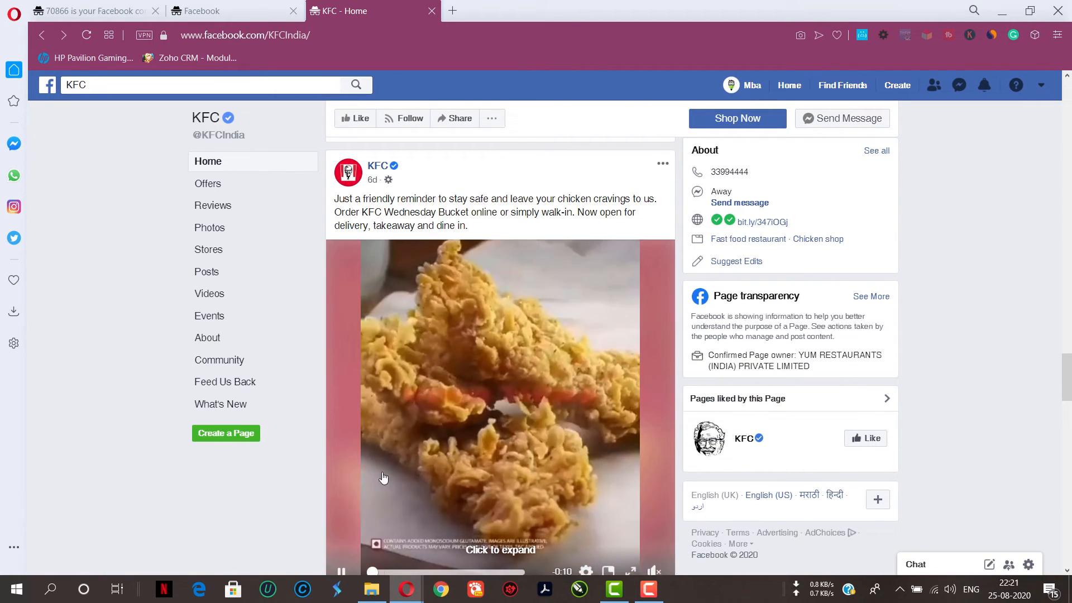
pyautogui.scroll(7, 316, 349)
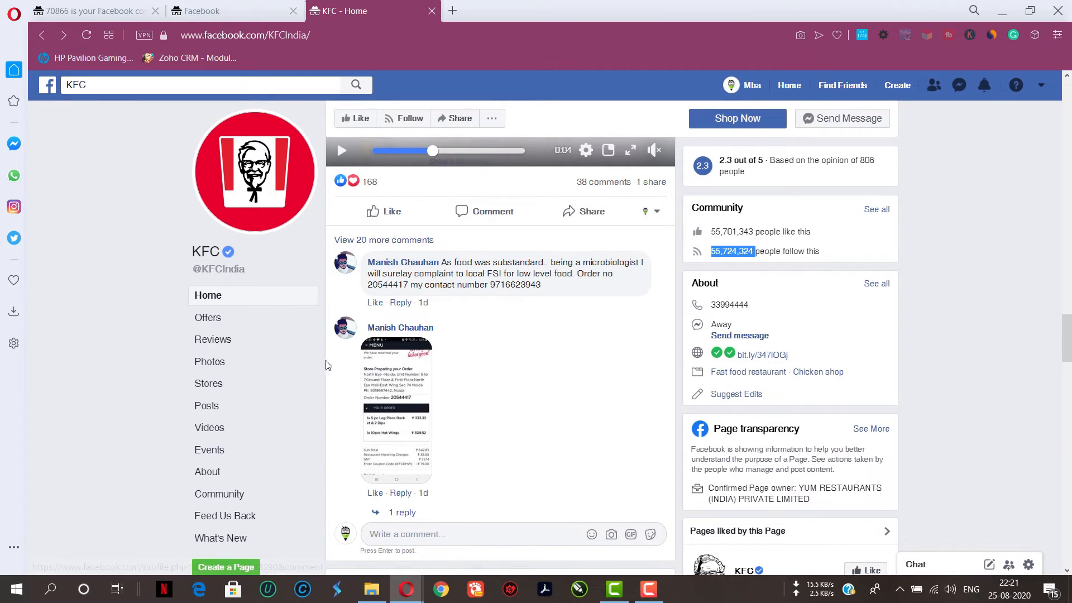
pyautogui.click(197, 10)
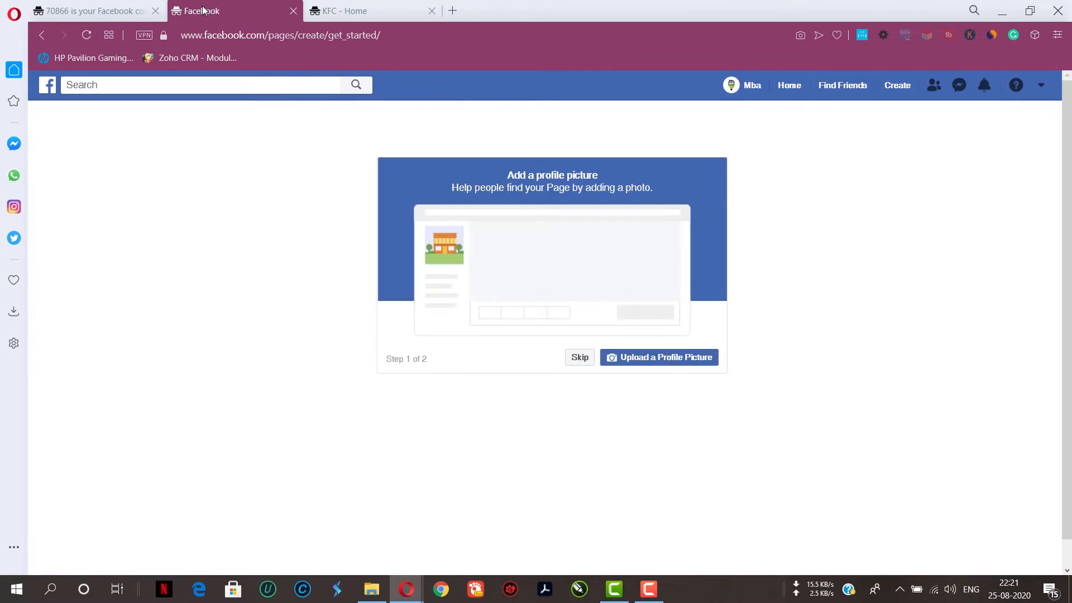
pyautogui.click(675, 361)
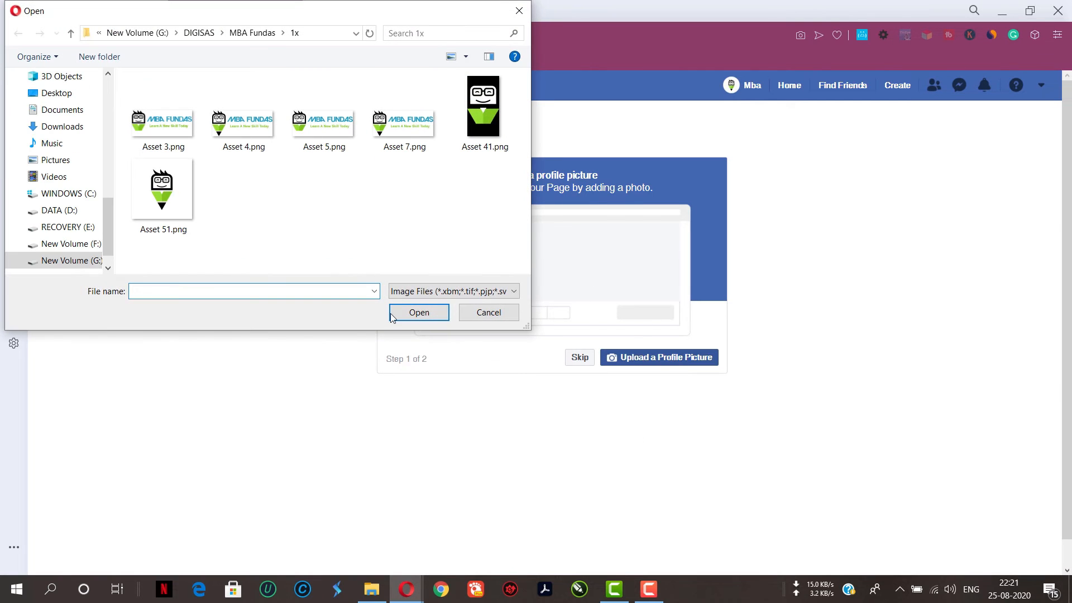
pyautogui.click(170, 196)
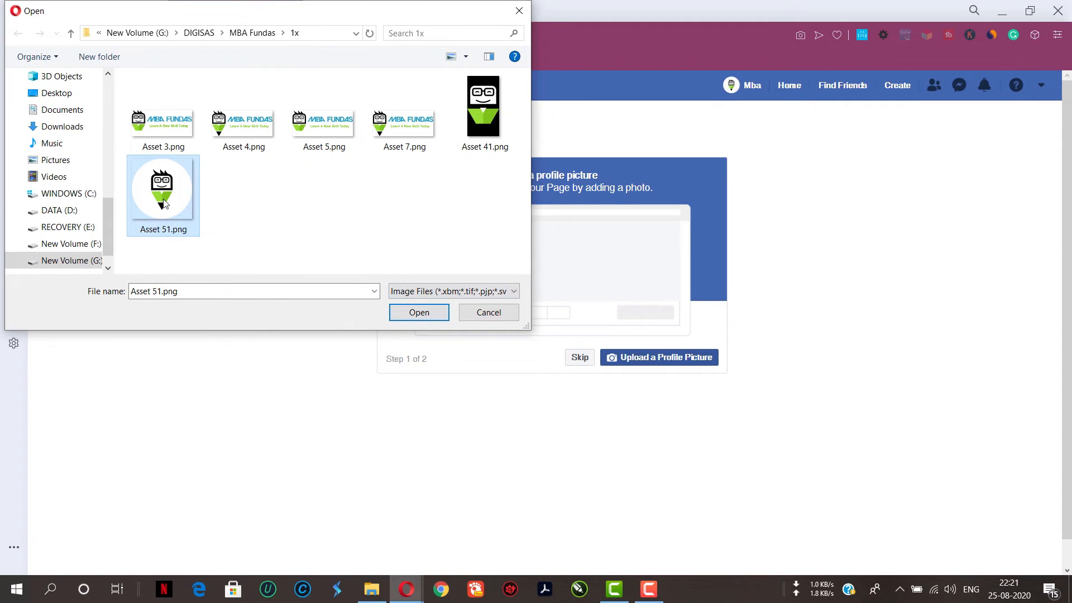
pyautogui.click(447, 313)
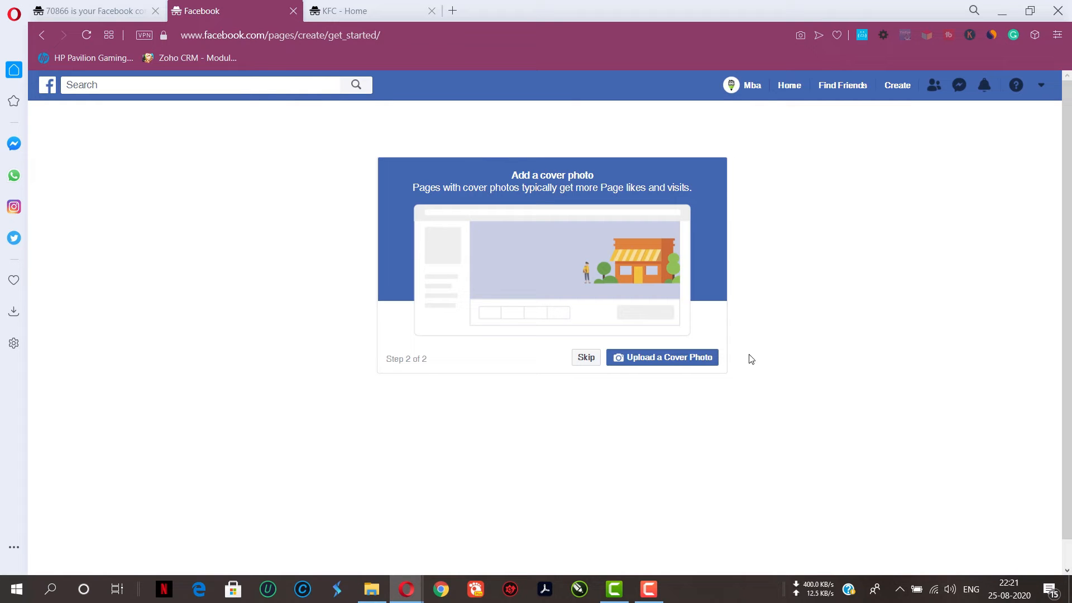
# Switch to the KFC tab to view its cover photo, then return to the Page setup tab
pyautogui.click(378, 12)
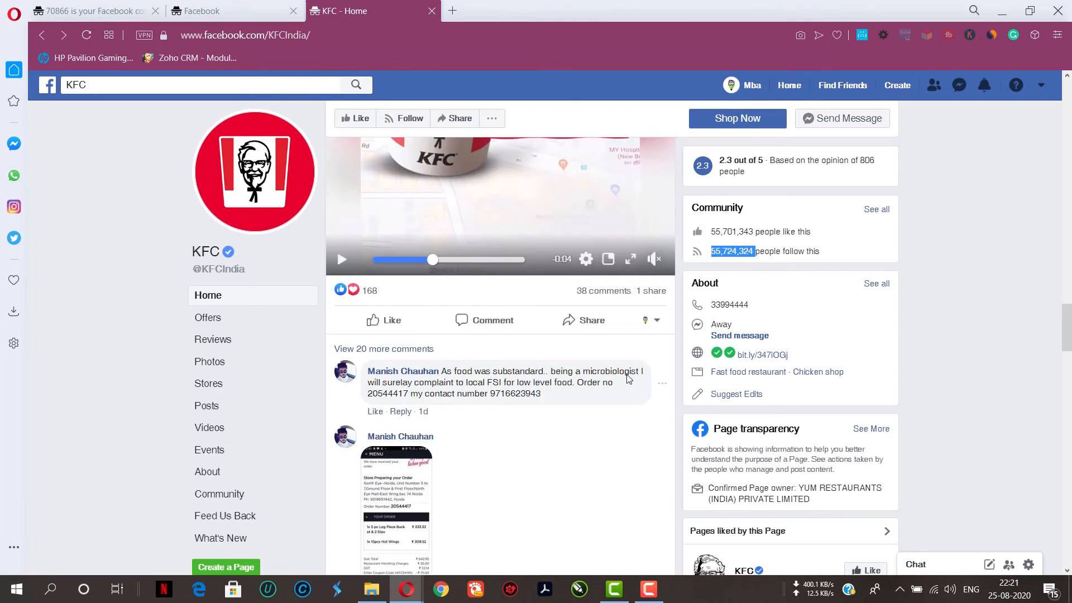
pyautogui.scroll(15, 629, 380)
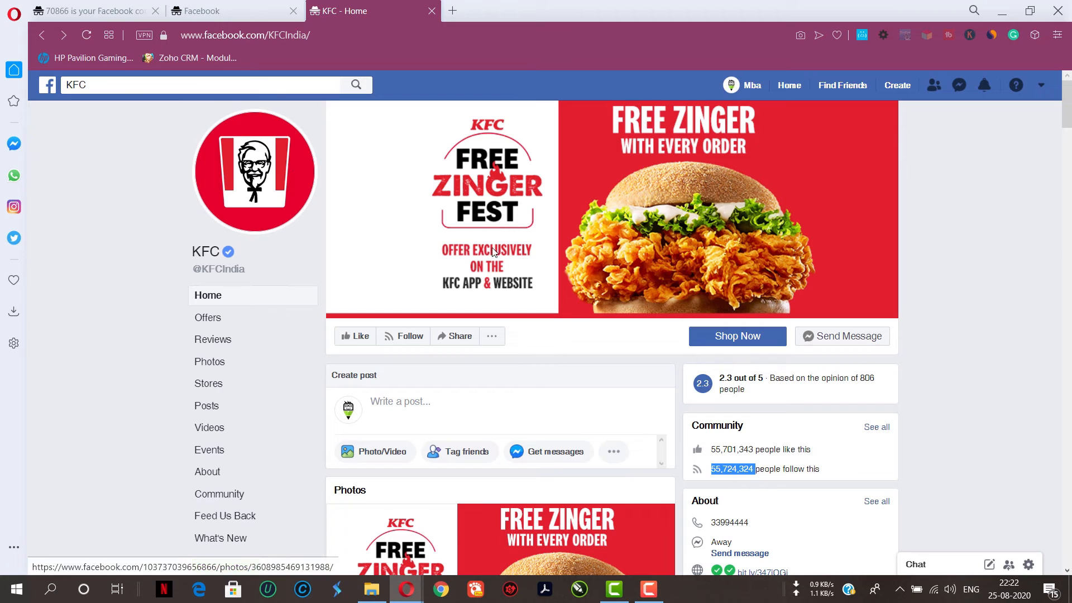
pyautogui.click(244, 6)
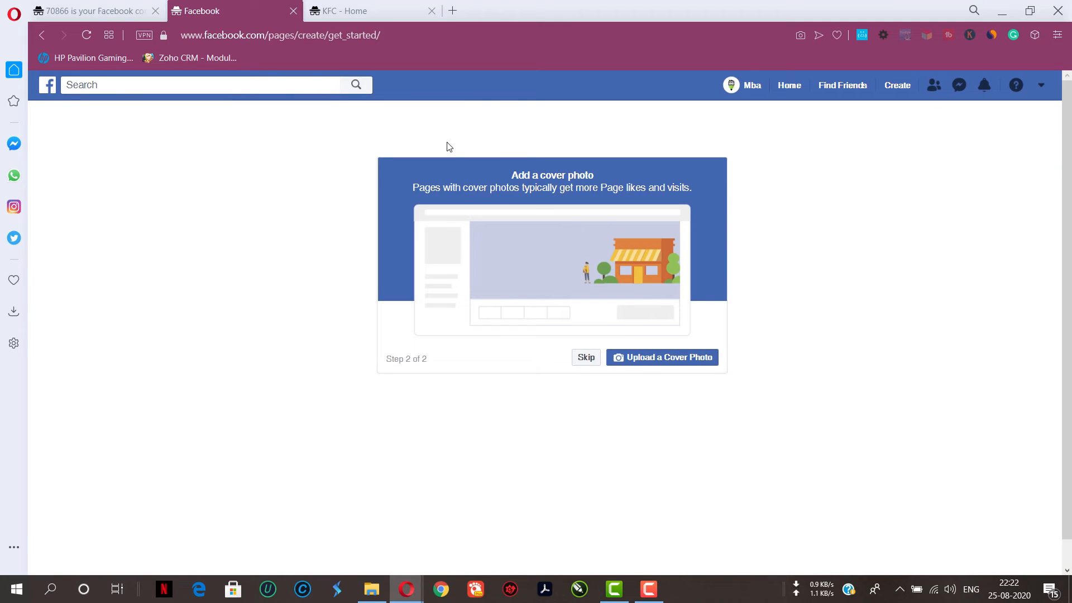
# Upload Asset 7.png from the same folder as the Page's cover photo
pyautogui.click(672, 359)
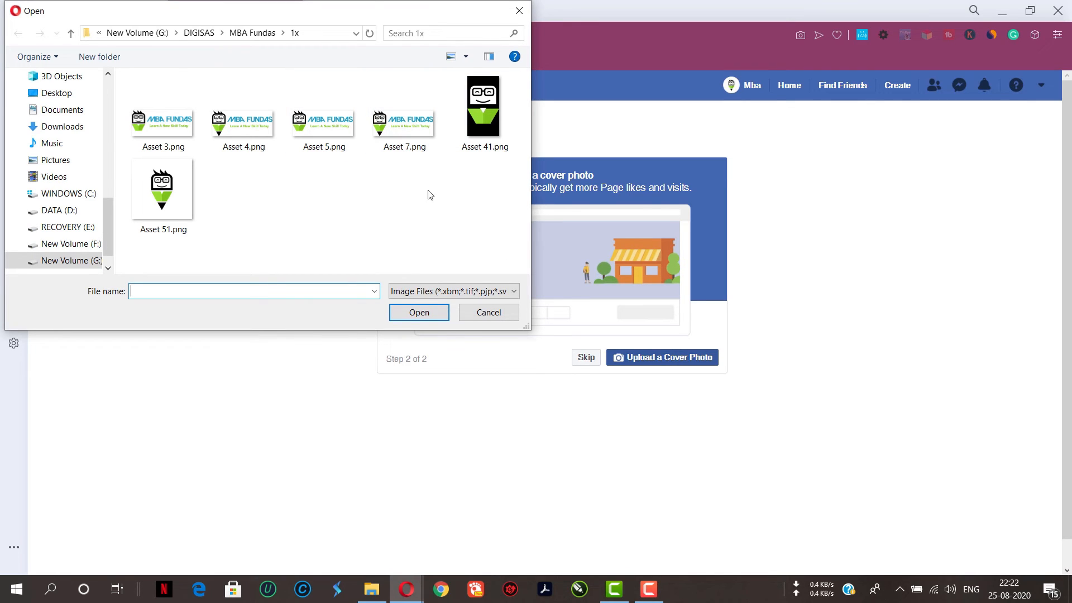
pyautogui.click(404, 146)
pyautogui.click(435, 313)
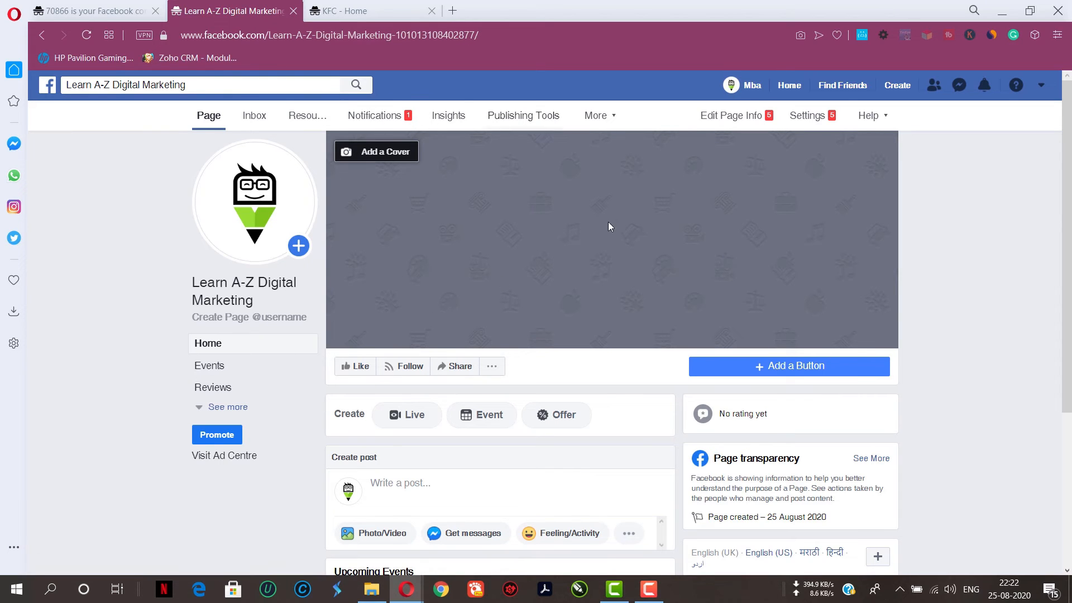
pyautogui.click(87, 36)
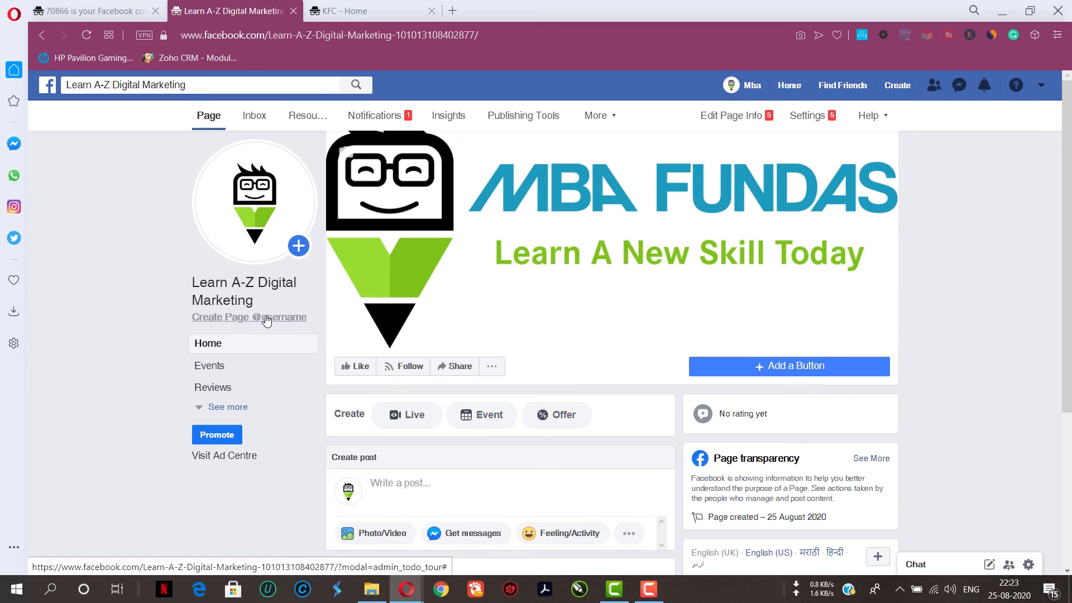
pyautogui.click(340, 10)
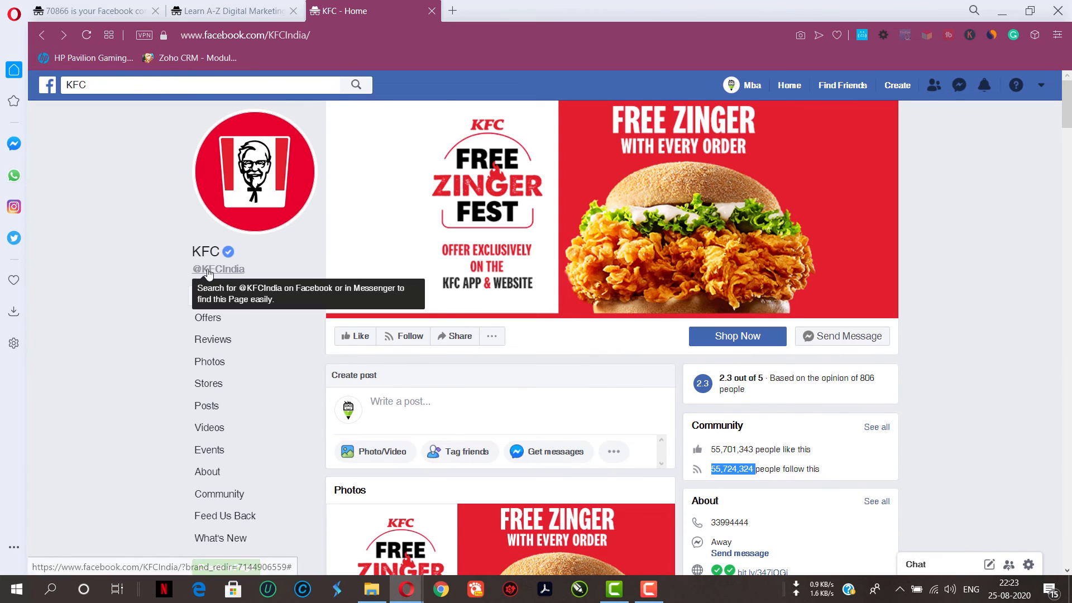
pyautogui.hotkey('ctrl', 'Tab')
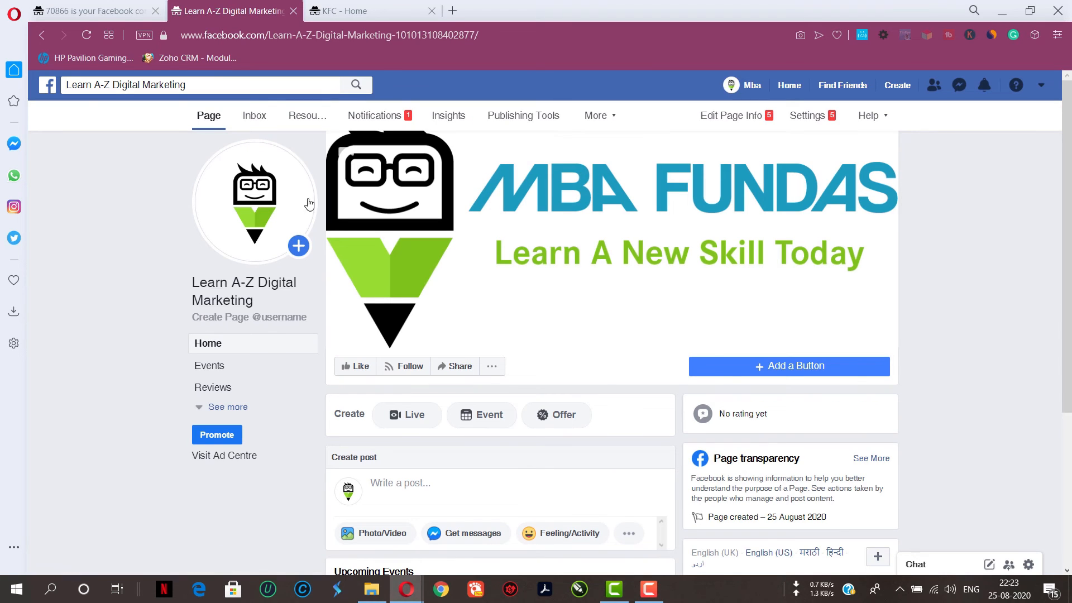
# Open facebook.com/dominos in the KFC tab to view another brand page
pyautogui.click(367, 16)
pyautogui.click(347, 35)
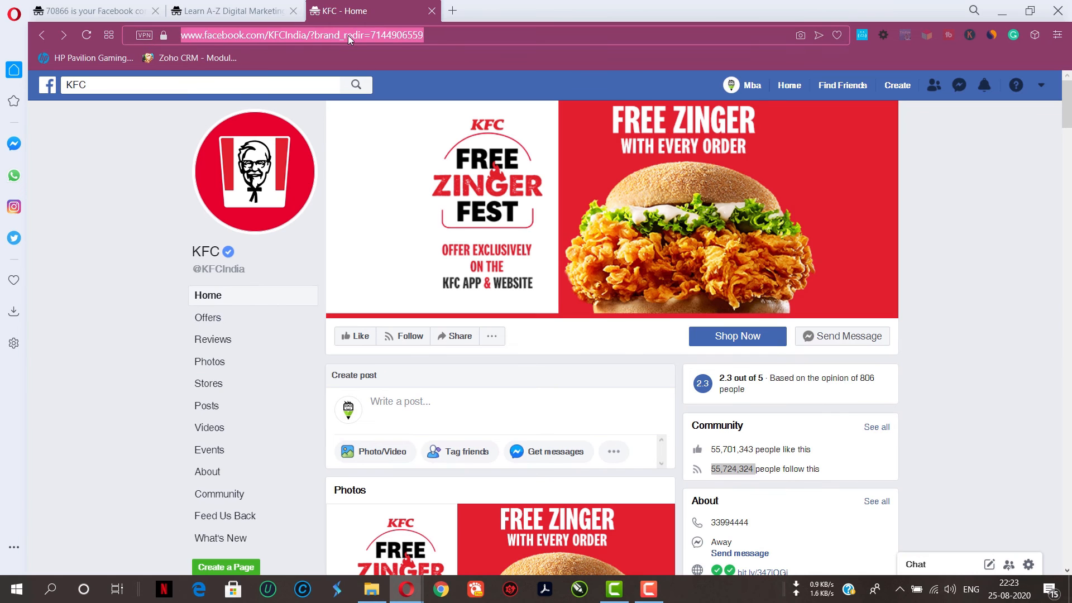
pyautogui.write('face')
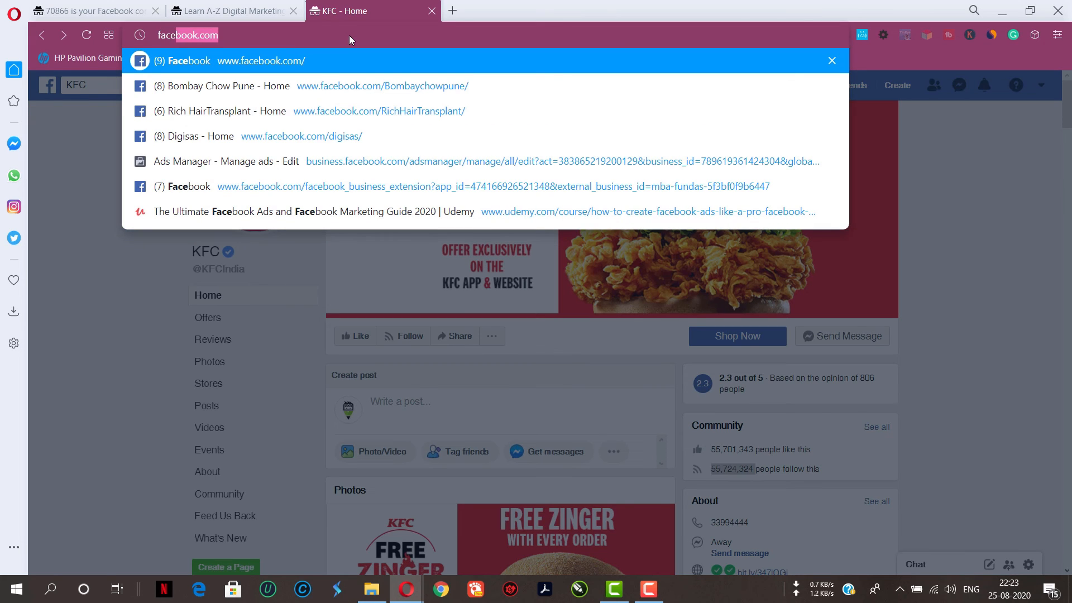
pyautogui.press('Right')
pyautogui.write('/do')
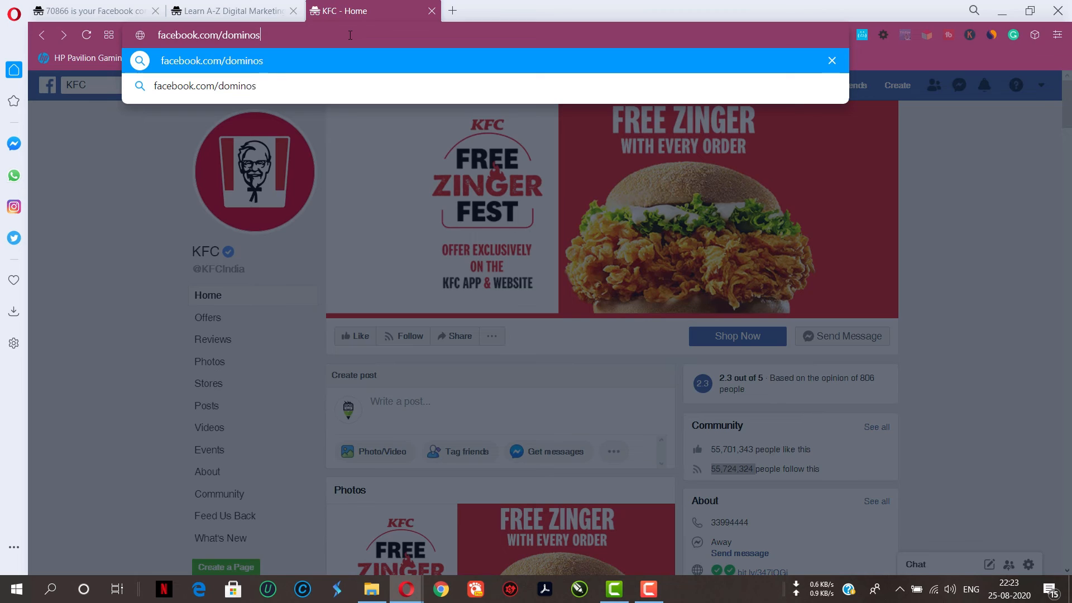
pyautogui.press('Return')
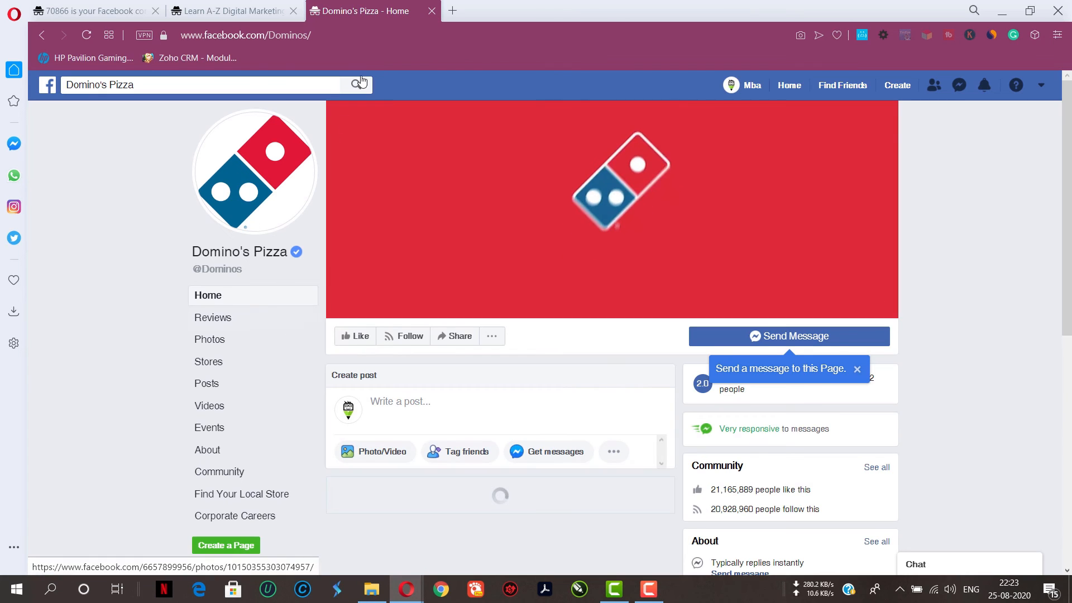
# Replace Dominos in the address with digisas to open the Digisas page
pyautogui.click(342, 38)
pyautogui.moveTo(342, 38); pyautogui.dragTo(284, 40)
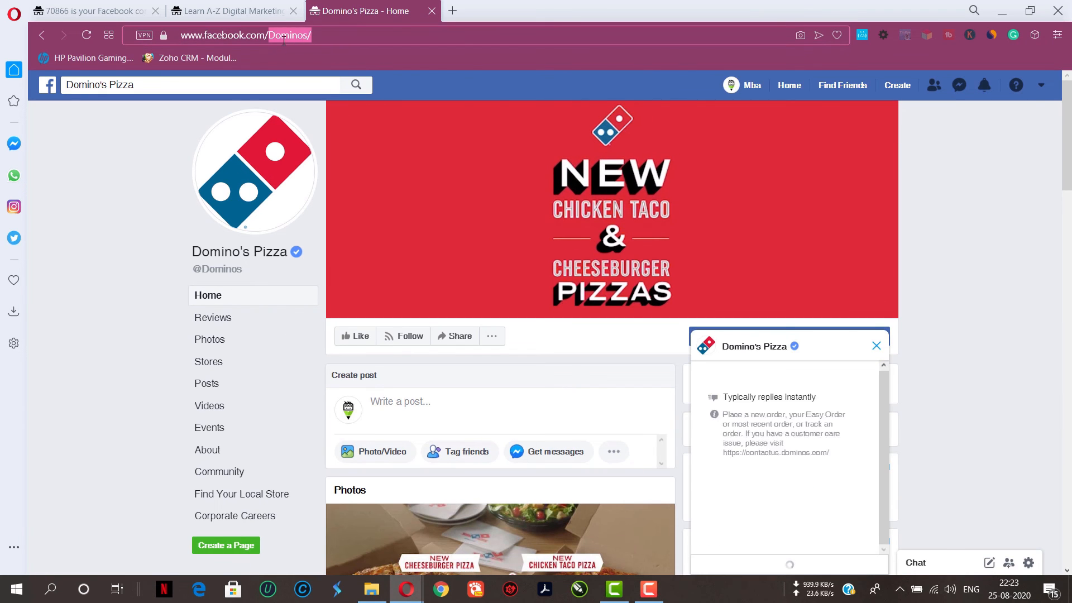
pyautogui.write('digisas')
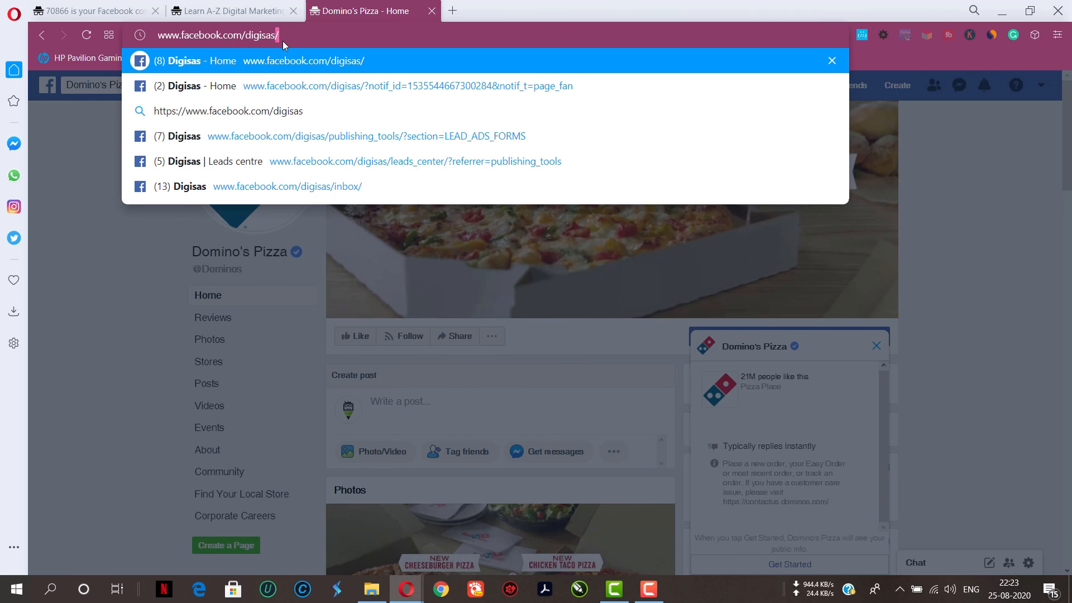
pyautogui.press('Return')
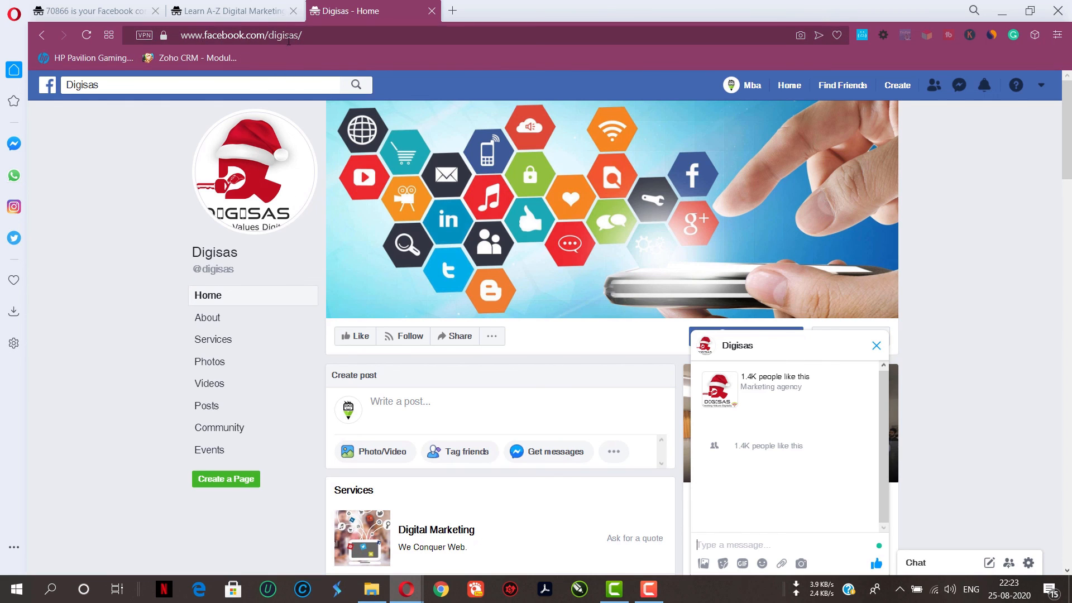
# Return to the new Page and highlight the Page name and ID portion of its web address
pyautogui.click(223, 10)
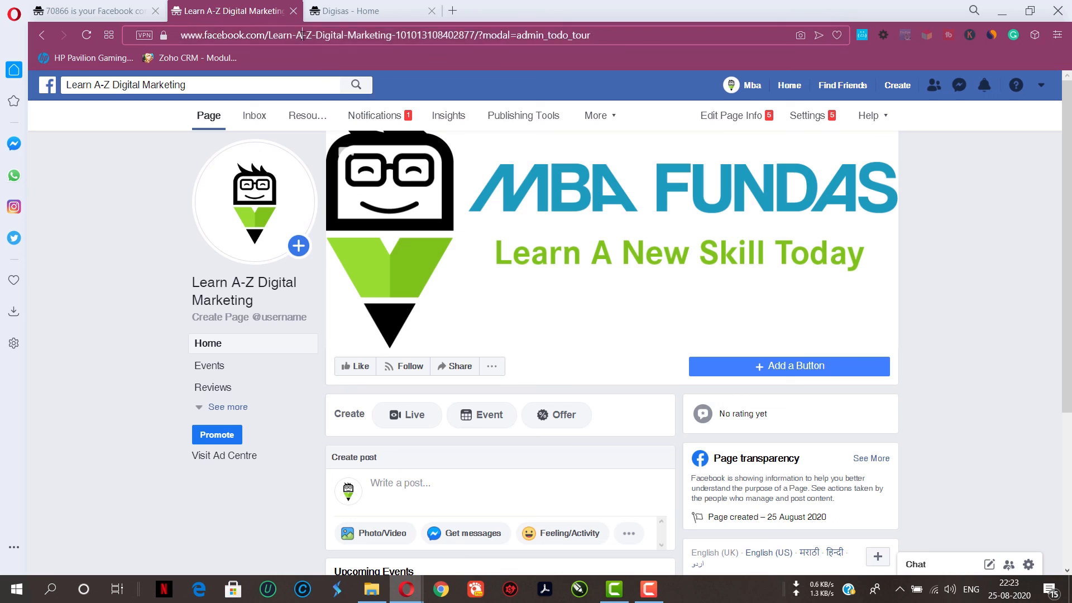
pyautogui.click(224, 41)
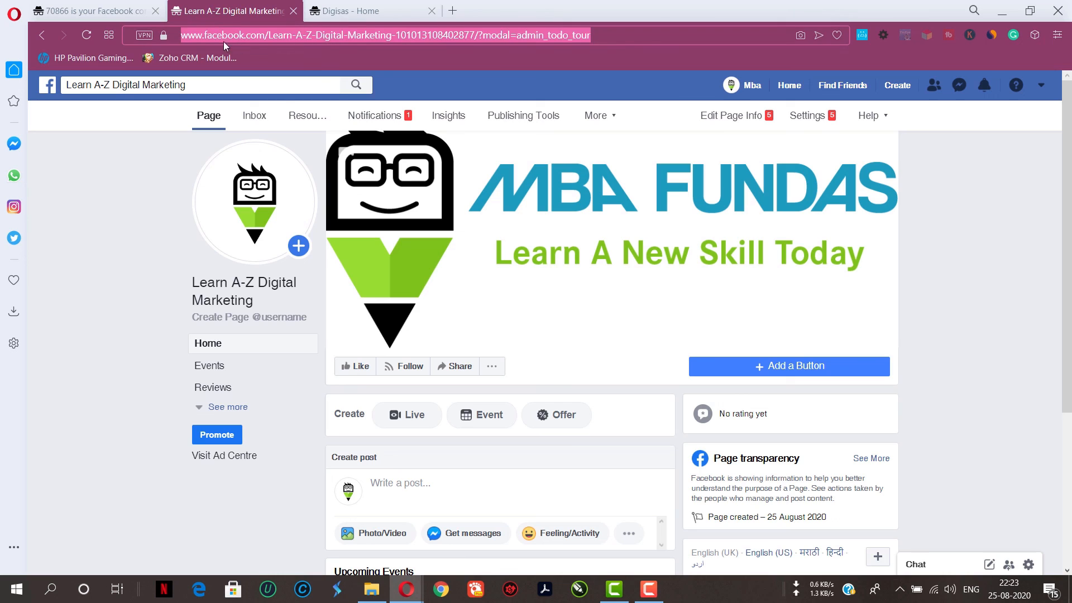
pyautogui.click(292, 36)
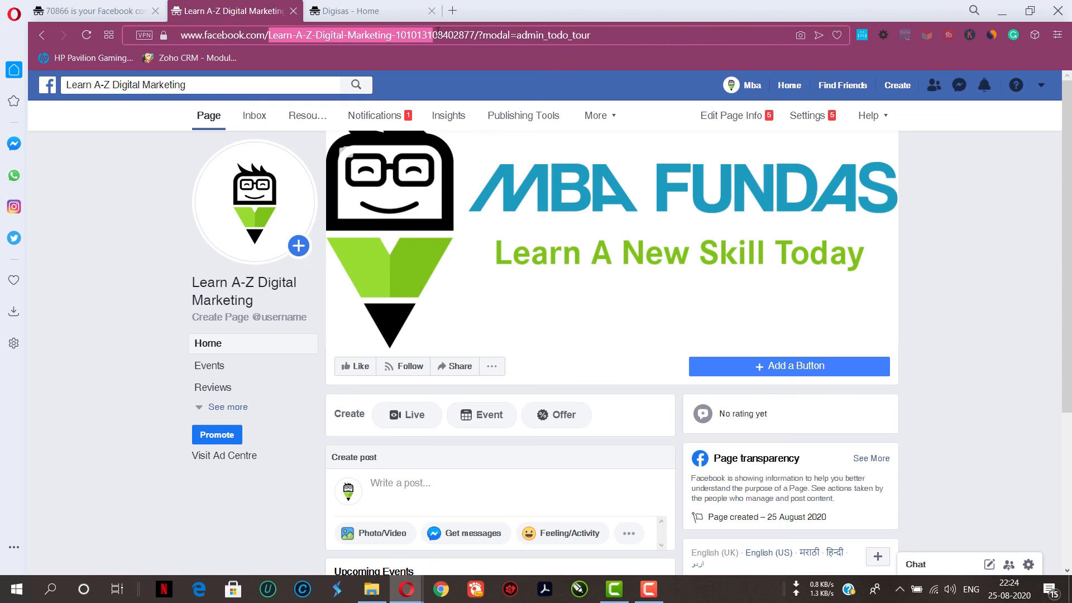
pyautogui.moveTo(473, 29); pyautogui.dragTo(373, 34)
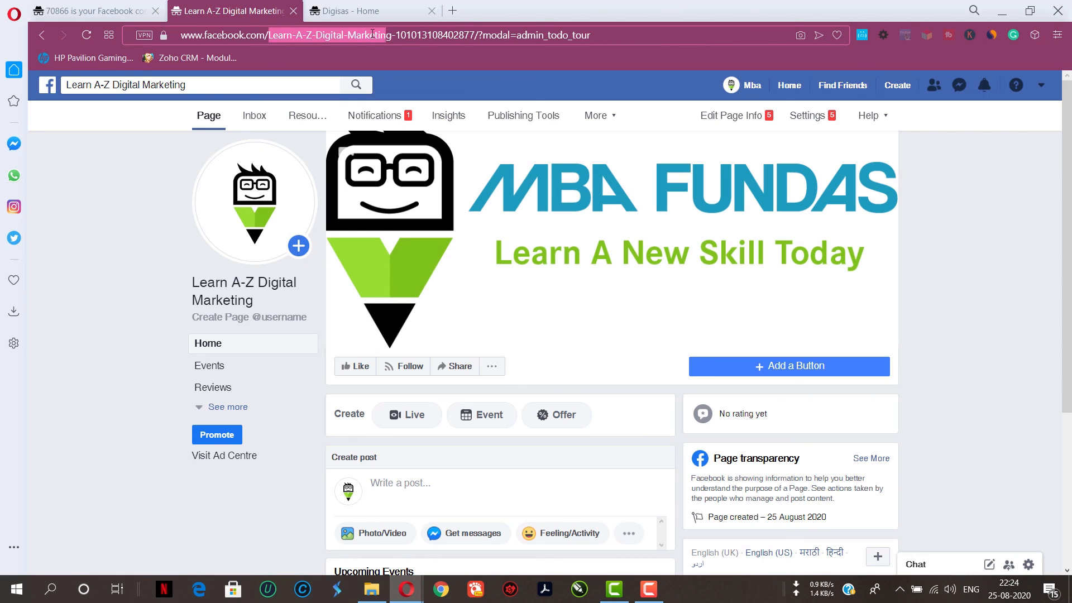
pyautogui.moveTo(289, 46); pyautogui.dragTo(417, 30)
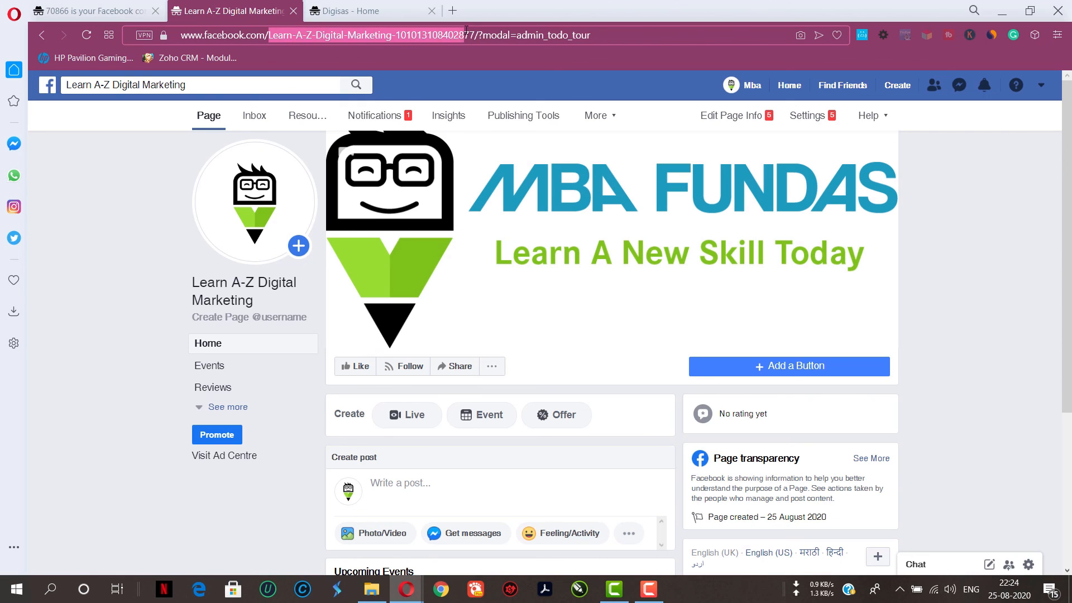